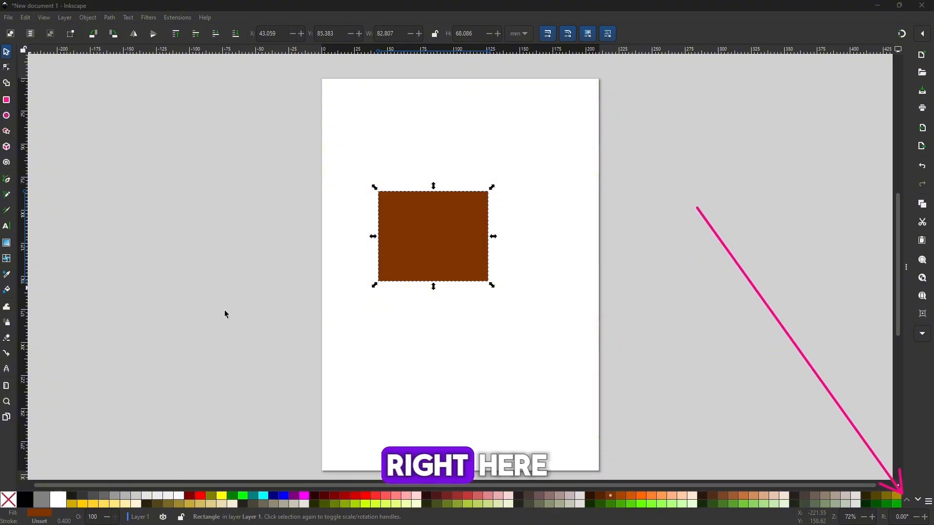
- Recolour the selected rectangle's fill with different palette shades, starting with magenta and ending with blue 0066ff
left_click(918, 503)
left_click(918, 503)
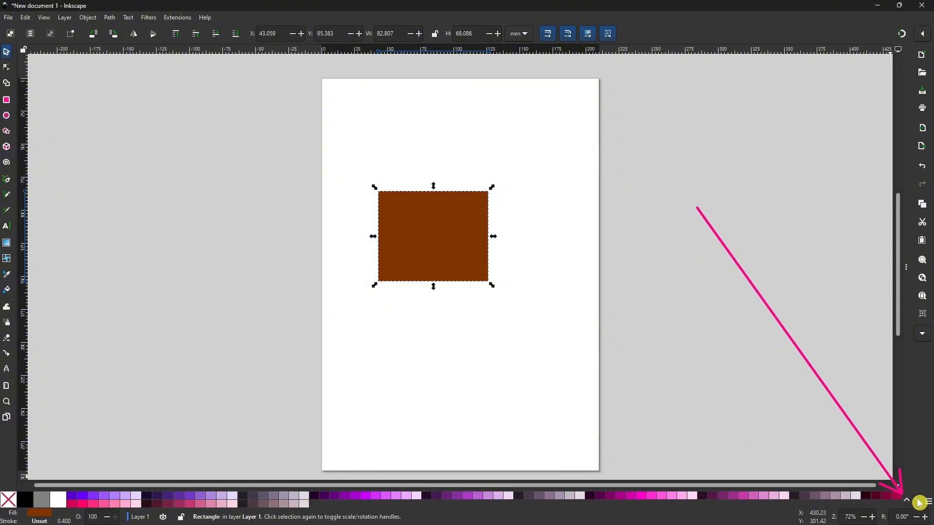
left_click(746, 499)
left_click(645, 497)
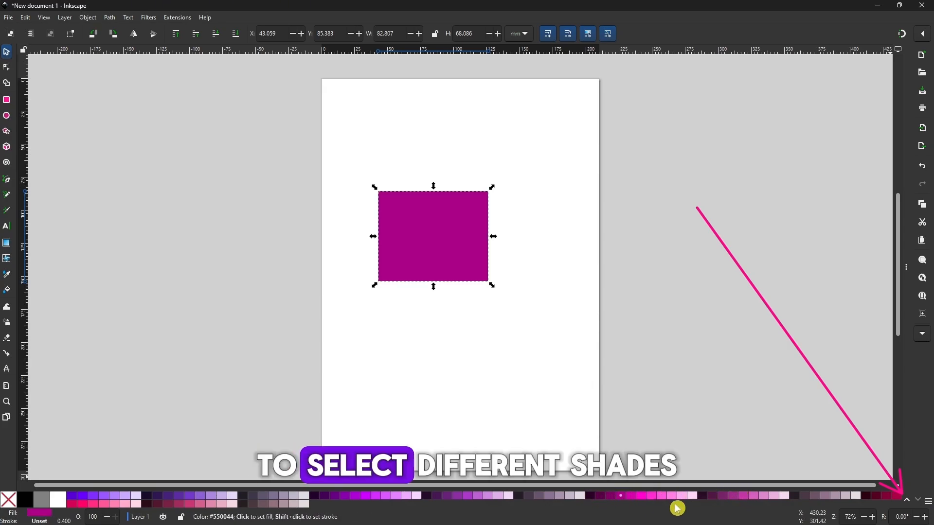
left_click(918, 501)
left_click(609, 500)
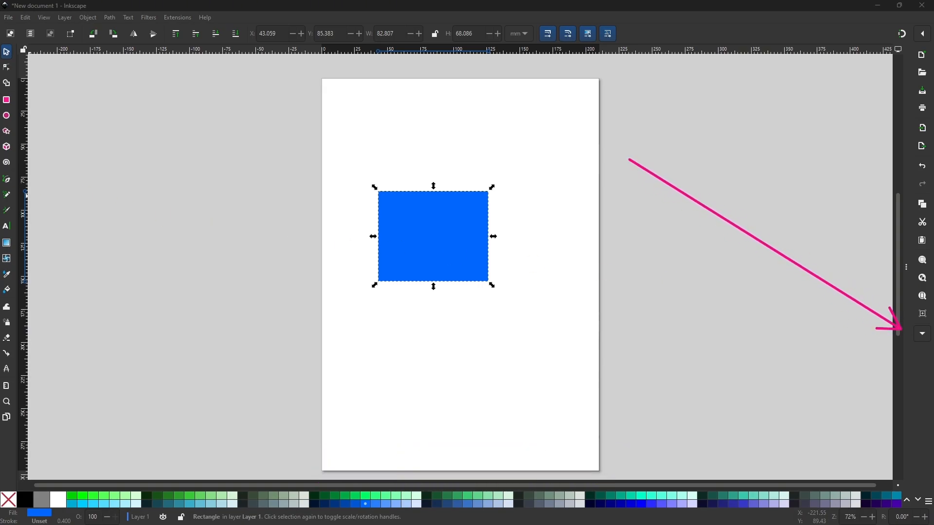
- Open the Fill and Stroke settings for the rectangle with the colour wheel expanded
left_click(922, 334)
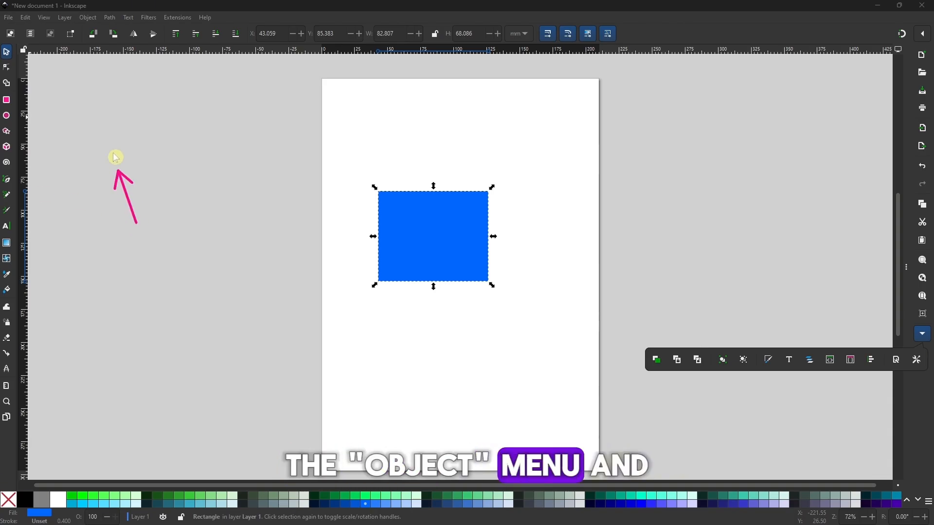
left_click(91, 22)
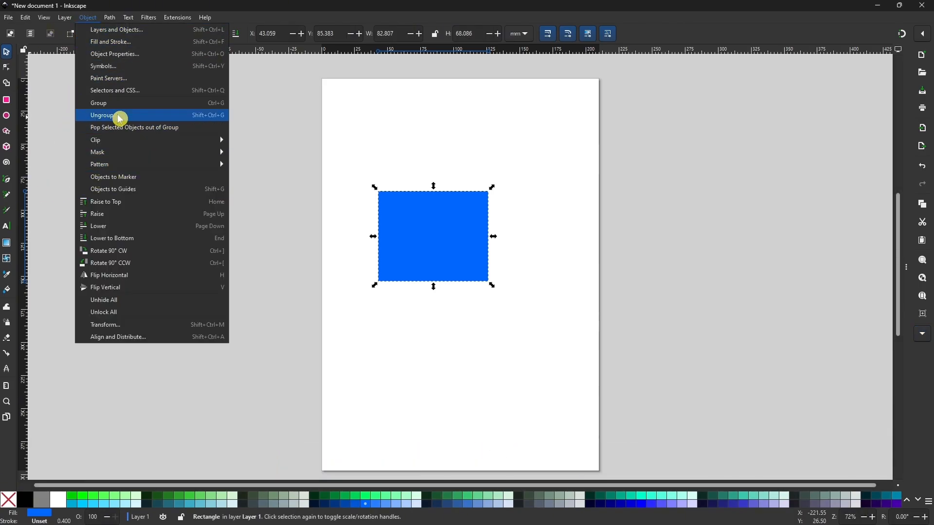
left_click(124, 42)
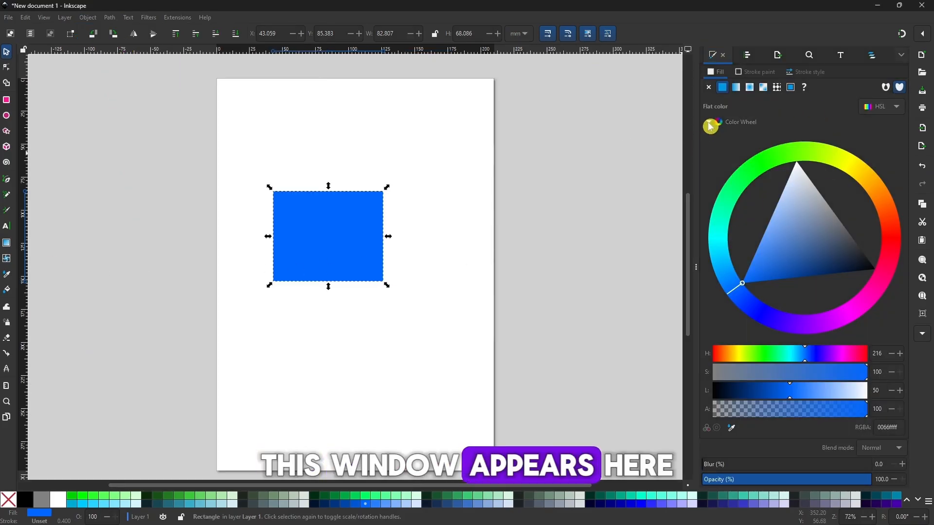
left_click(709, 122)
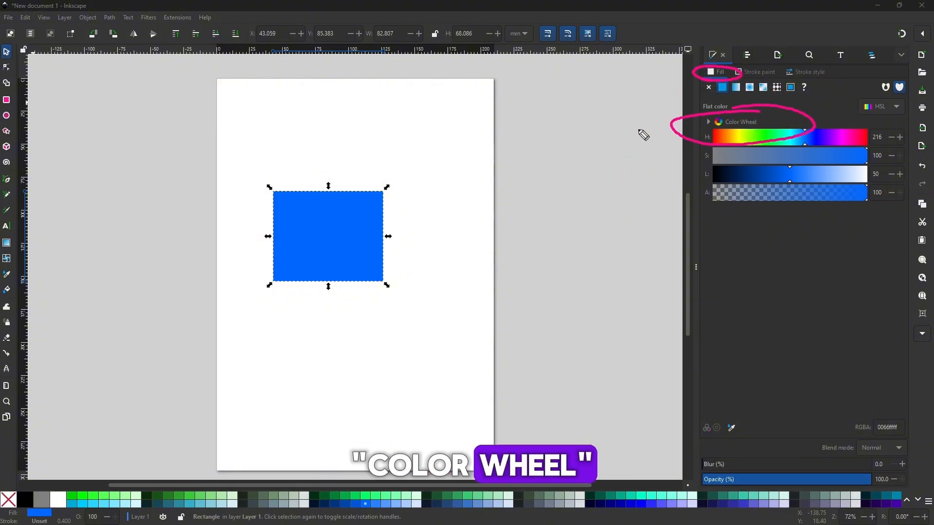
left_click(713, 128)
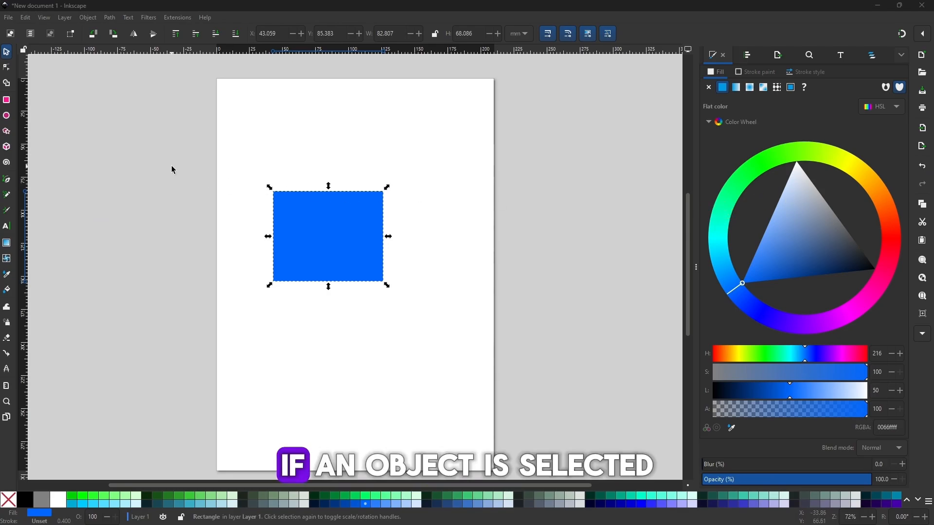
- Set the rectangle's fill to pink df187cff using the colour wheel, keeping its alpha at 100
left_click(333, 240)
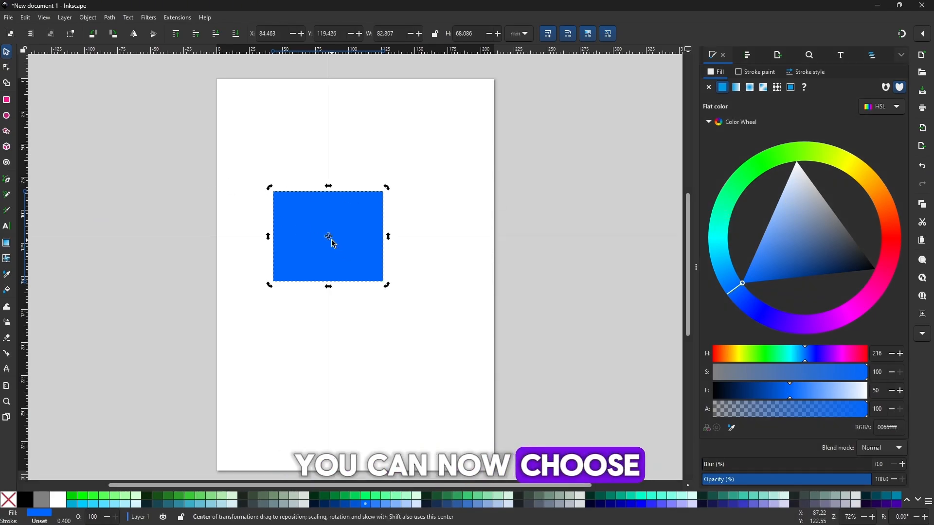
left_click(331, 240)
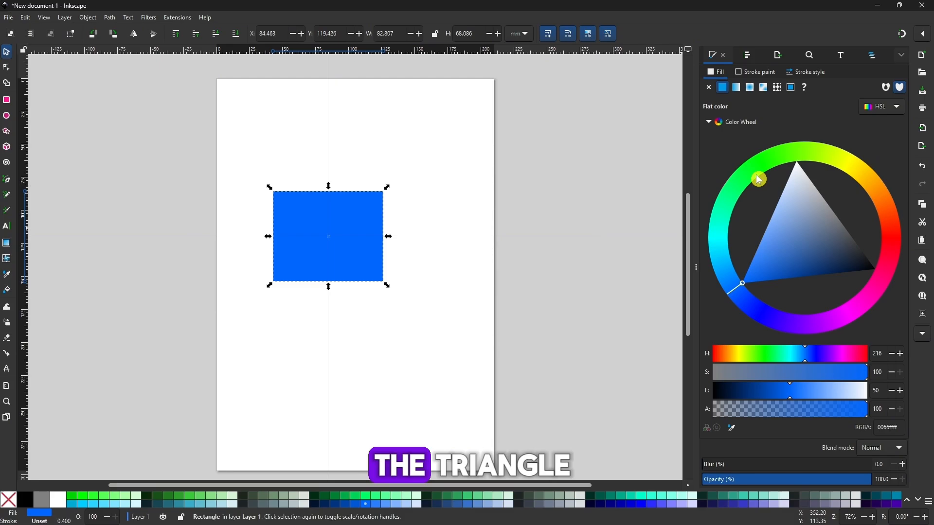
mouse_move(758, 176)
left_mouse_down()
mouse_move(804, 152)
mouse_move(776, 166)
left_mouse_up()
left_click(794, 152)
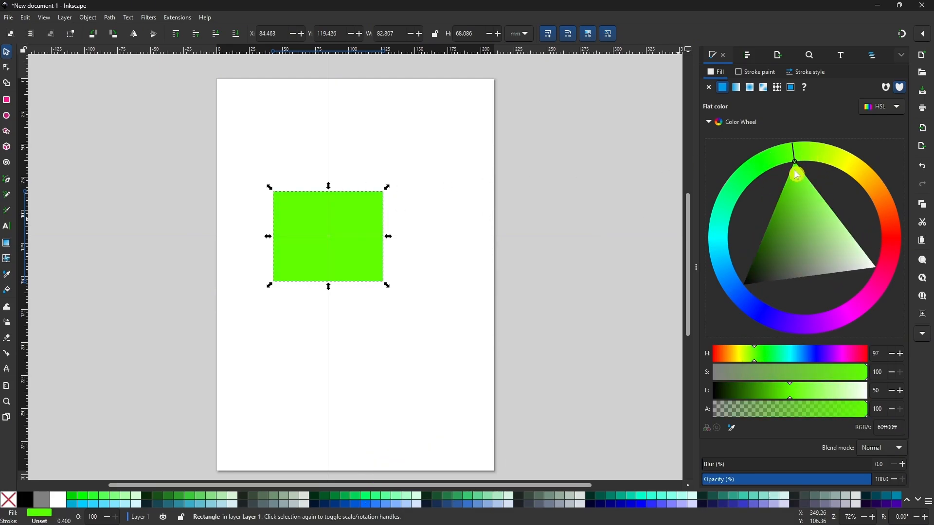
mouse_move(783, 209)
left_mouse_down()
mouse_move(763, 240)
mouse_move(803, 265)
mouse_move(782, 251)
mouse_move(780, 217)
left_mouse_up()
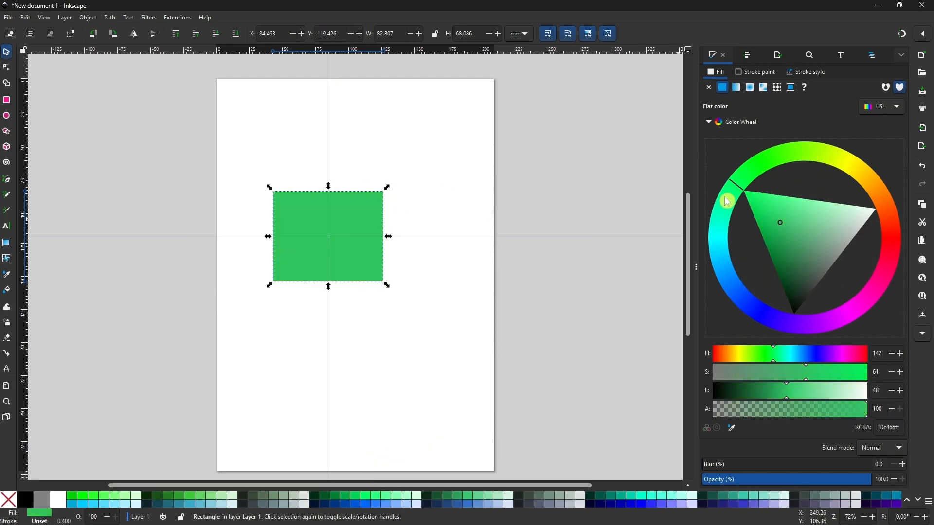
left_click(751, 308)
left_click_drag(763, 254, 784, 277)
left_click(819, 327)
left_click_drag(819, 326, 883, 292)
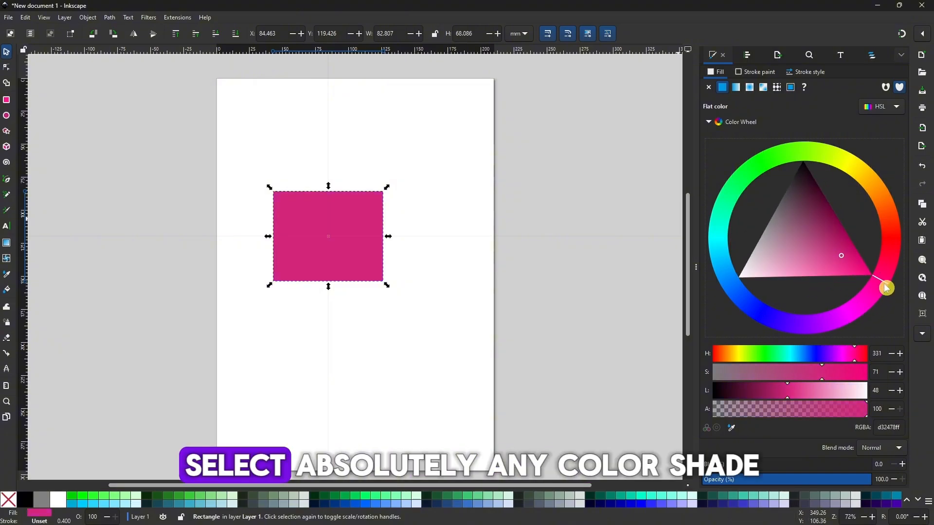
mouse_move(875, 259)
left_mouse_down()
mouse_move(832, 256)
mouse_move(854, 267)
left_mouse_up()
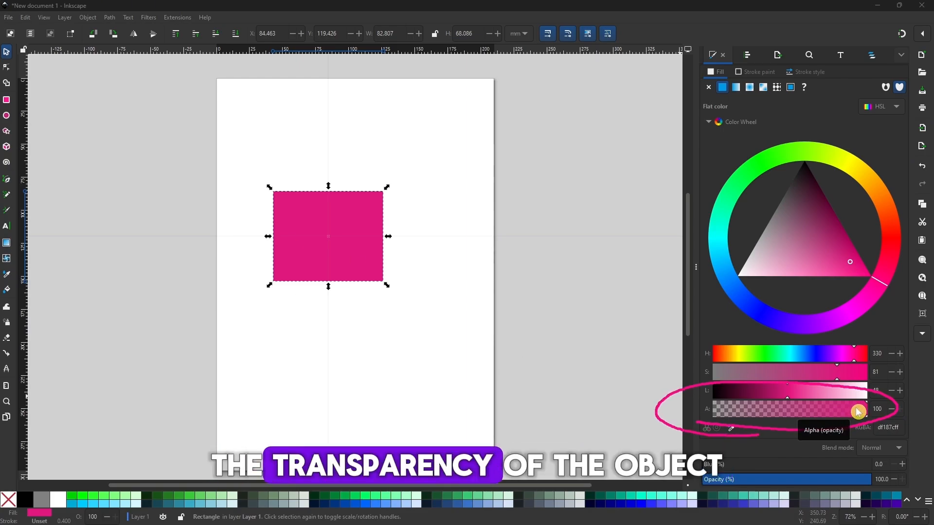
left_click_drag(842, 417, 879, 414)
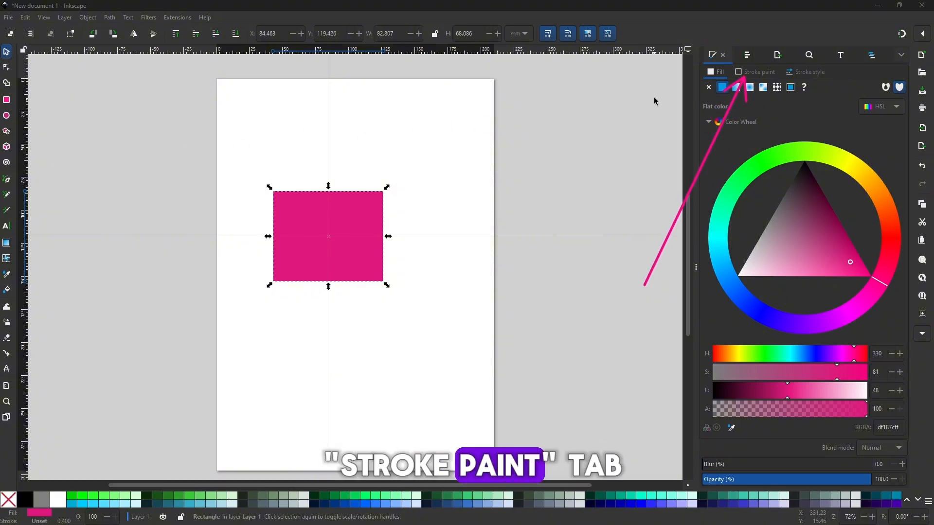
- Apply a flat black stroke to the rectangle, remove it, apply the black stroke again and deselect the rectangle
left_click(757, 75)
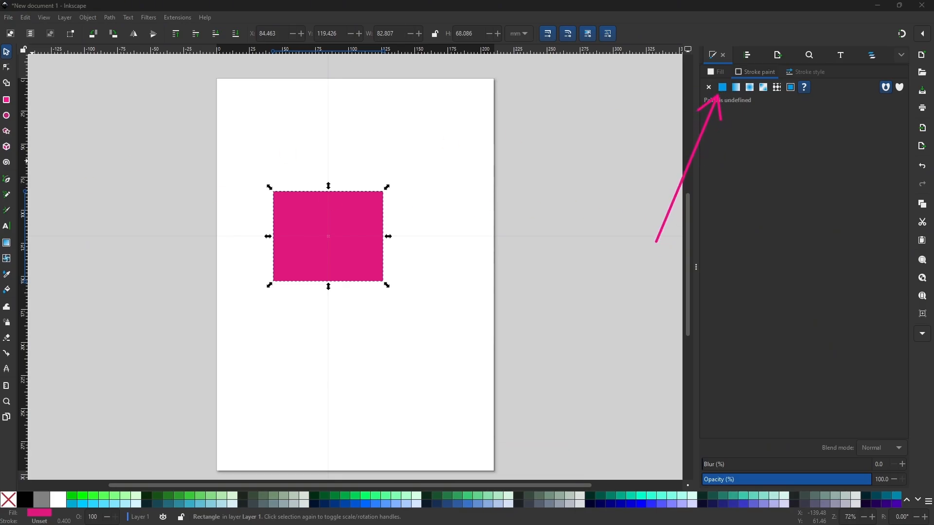
left_click(723, 89)
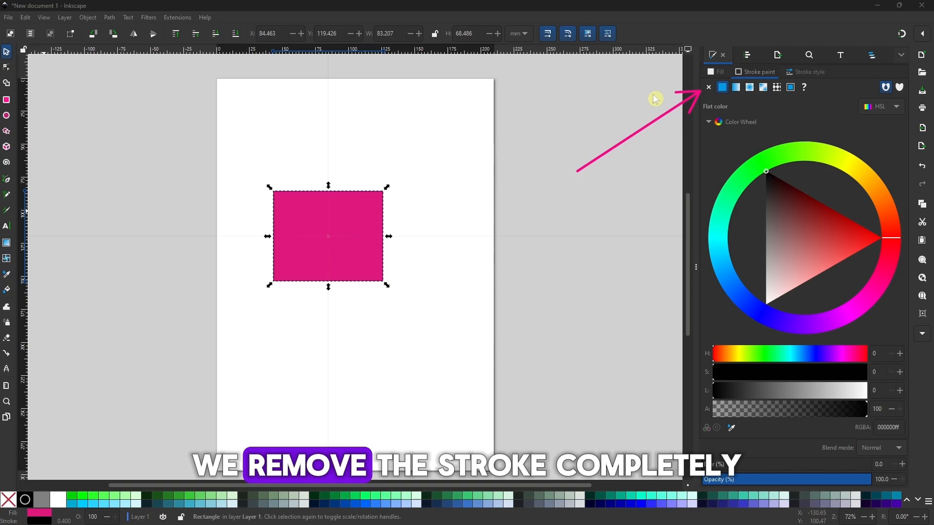
left_click(708, 87)
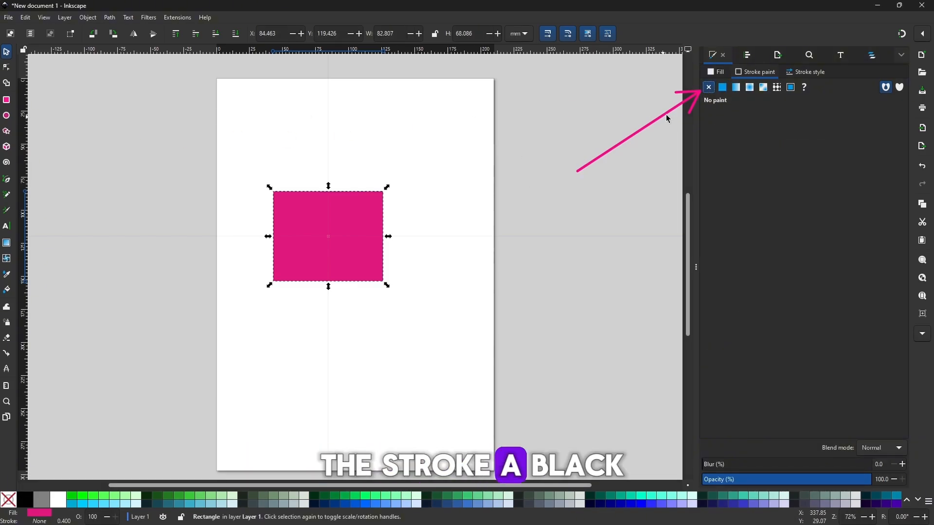
left_click(723, 87)
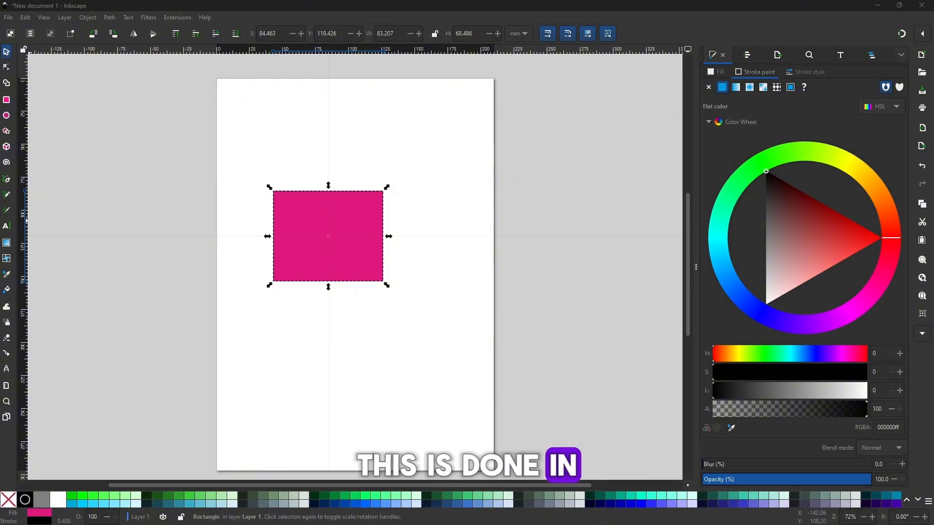
left_click_drag(637, 224, 799, 109)
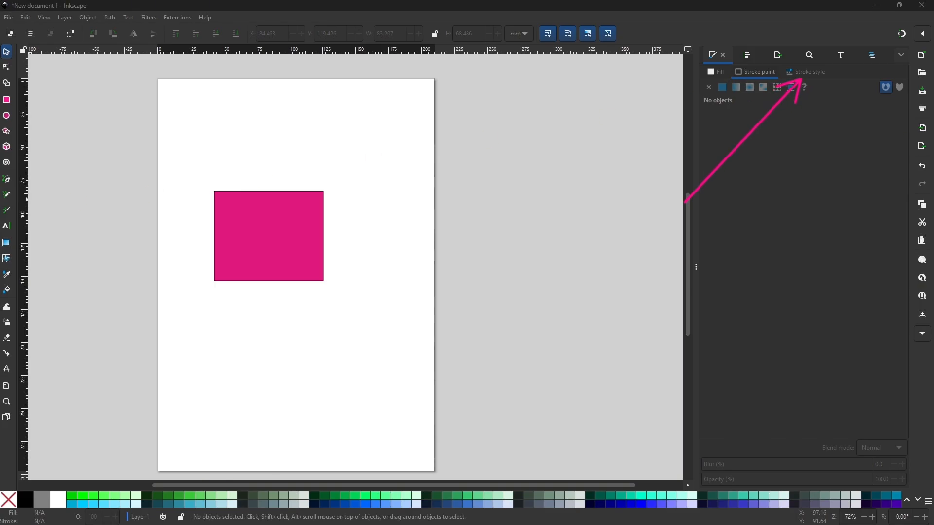
- Increase the rectangle's stroke width to 1.9 mm and deselect the shape
left_click(268, 228)
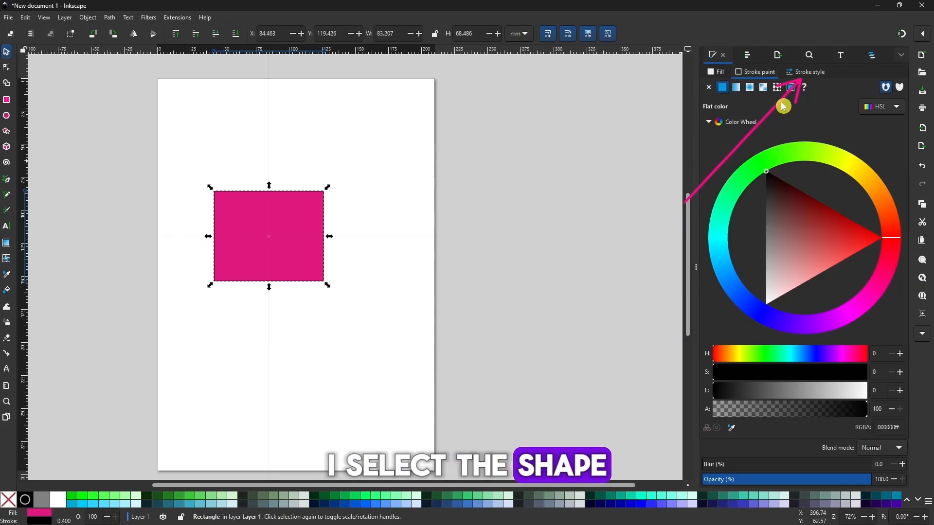
left_click(809, 72)
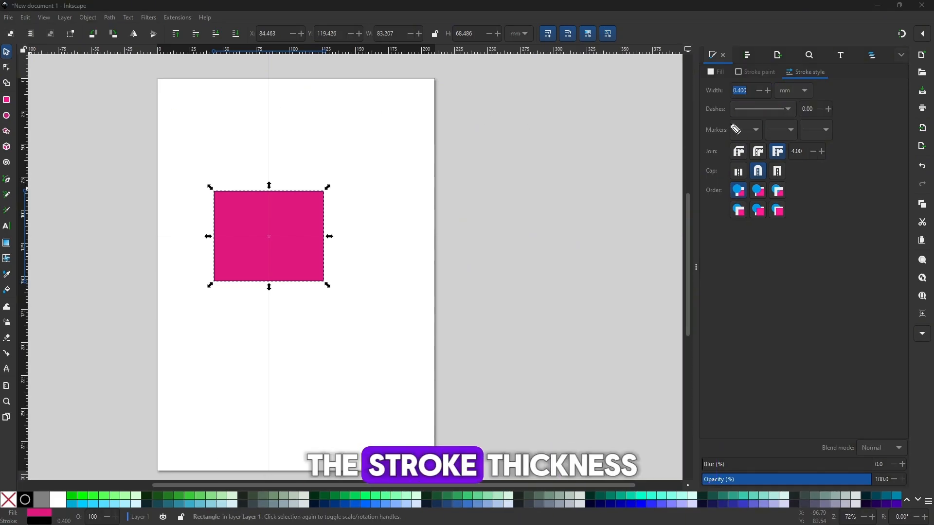
mouse_move(700, 103)
left_mouse_down()
mouse_move(790, 97)
mouse_move(689, 96)
left_mouse_up()
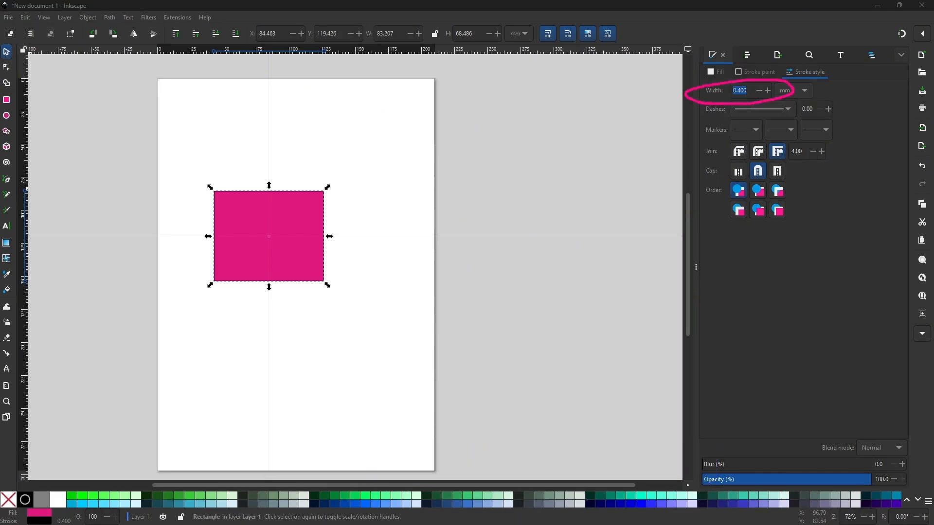
scroll(772, 95, "up", 14)
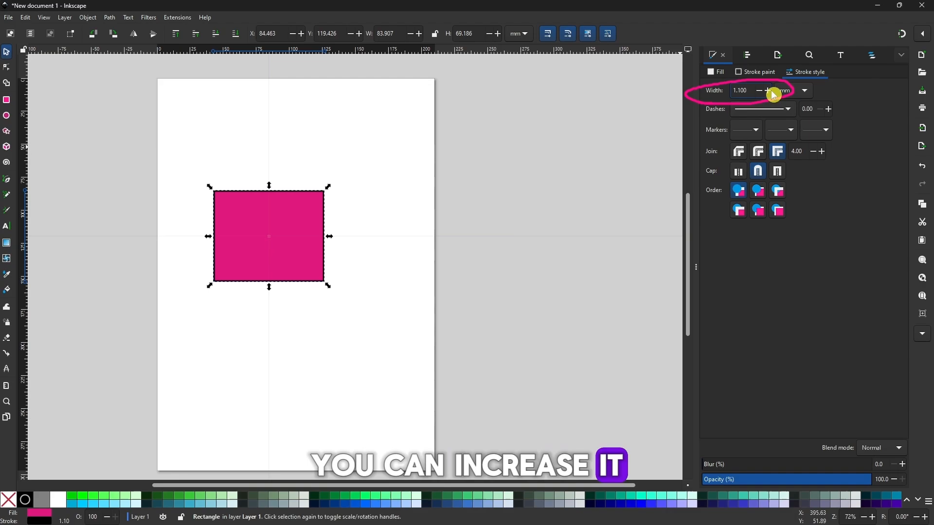
scroll(772, 95, "up", 1)
left_click(400, 277)
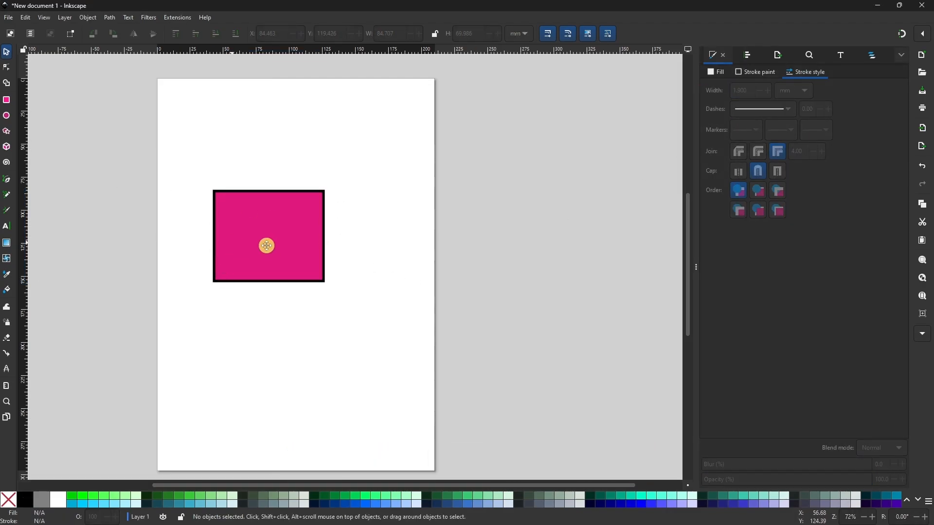
- Try a golden yellow stroke colour on the rectangle using the stroke paint colour wheel
scroll(267, 246, "left", 2)
left_click(757, 72)
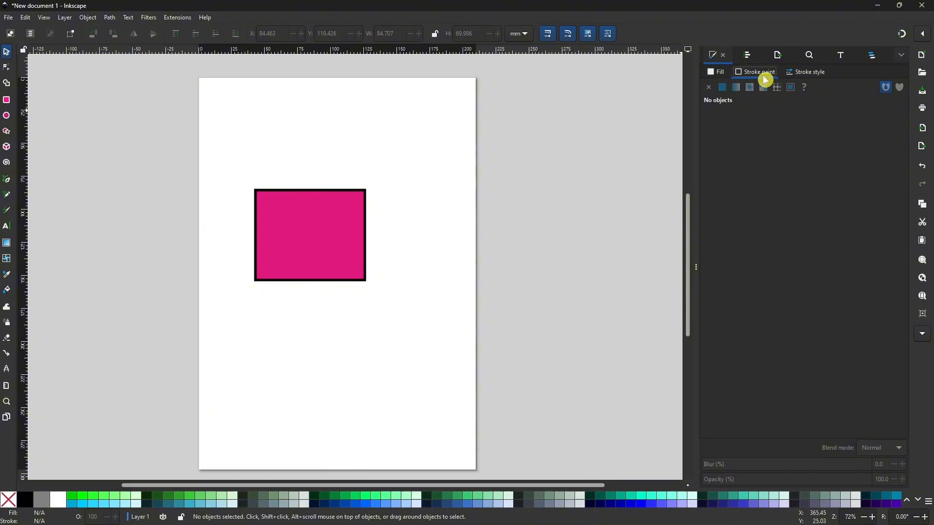
left_click(323, 227)
left_click(766, 161)
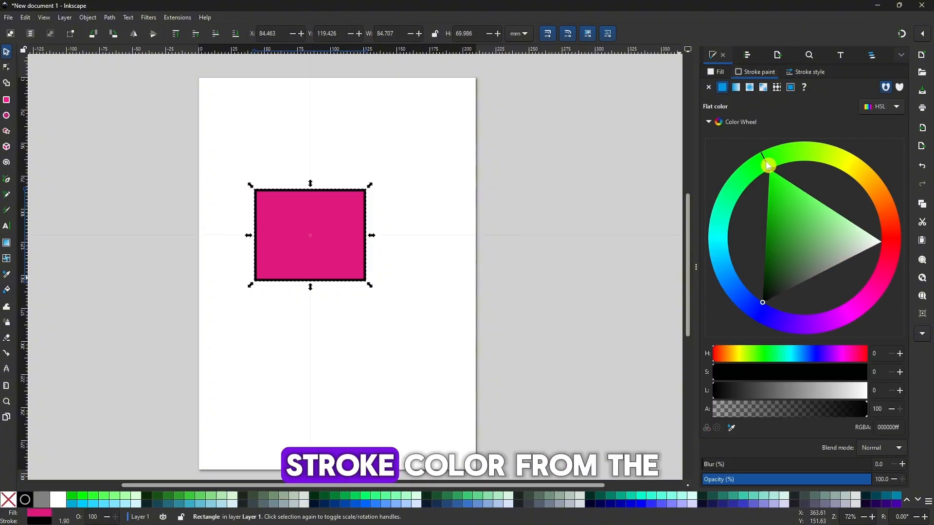
mouse_move(761, 156)
left_mouse_down()
mouse_move(744, 178)
mouse_move(769, 206)
mouse_move(715, 200)
mouse_move(848, 163)
mouse_move(867, 177)
left_mouse_up()
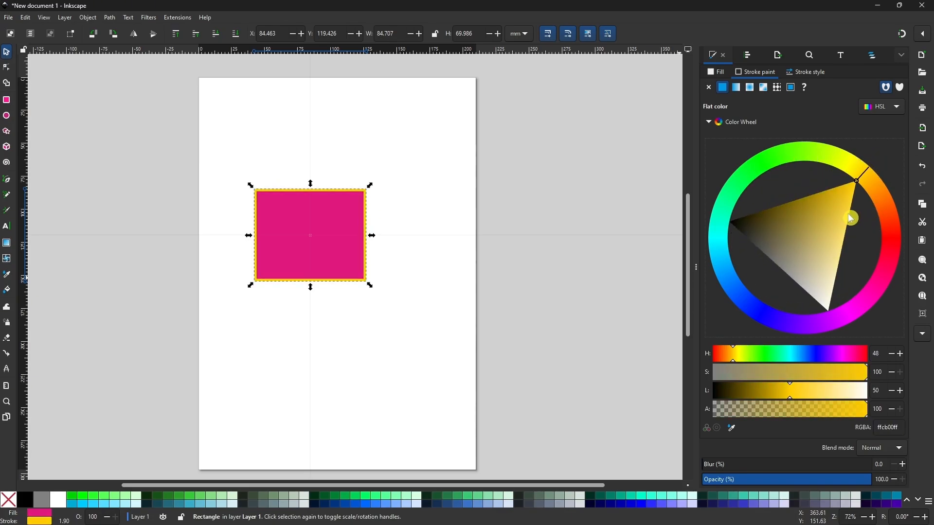
left_click(837, 232)
- Try teal and dark blue stroke colours on the rectangle, keep alpha at 100 and return the stroke to black 000000ff
left_click(761, 164)
left_click_drag(762, 164, 736, 225)
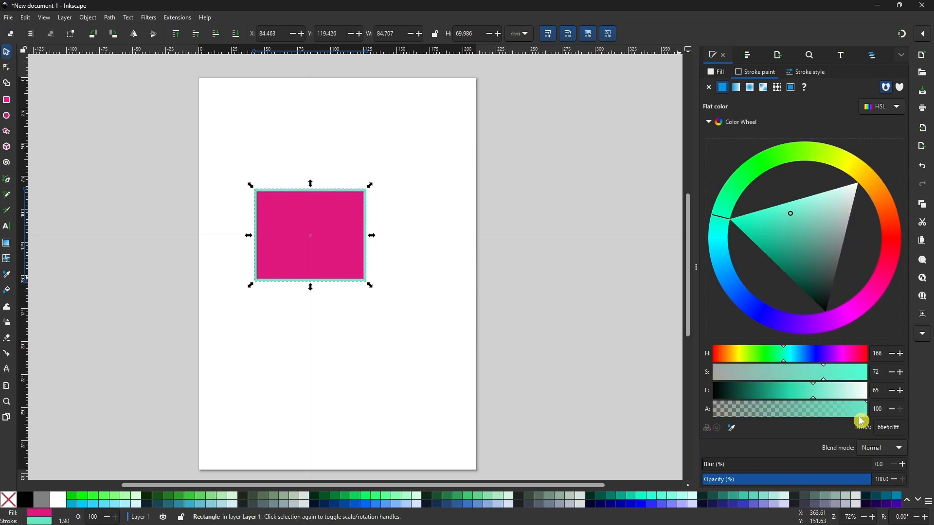
mouse_move(822, 410)
left_mouse_down()
mouse_move(746, 411)
mouse_move(867, 410)
left_mouse_up()
mouse_move(798, 233)
left_mouse_down()
mouse_move(746, 296)
mouse_move(767, 264)
mouse_move(761, 326)
left_mouse_up()
left_click(757, 312)
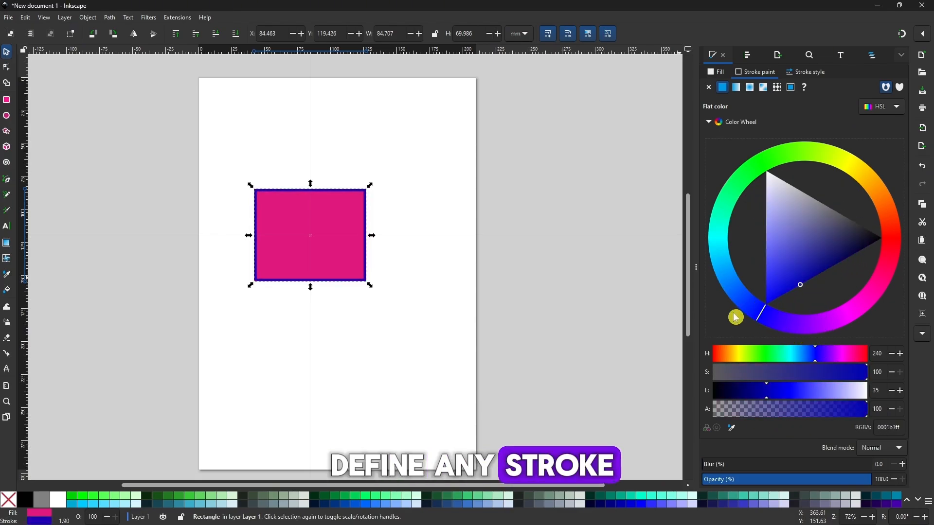
left_click_drag(798, 256, 930, 245)
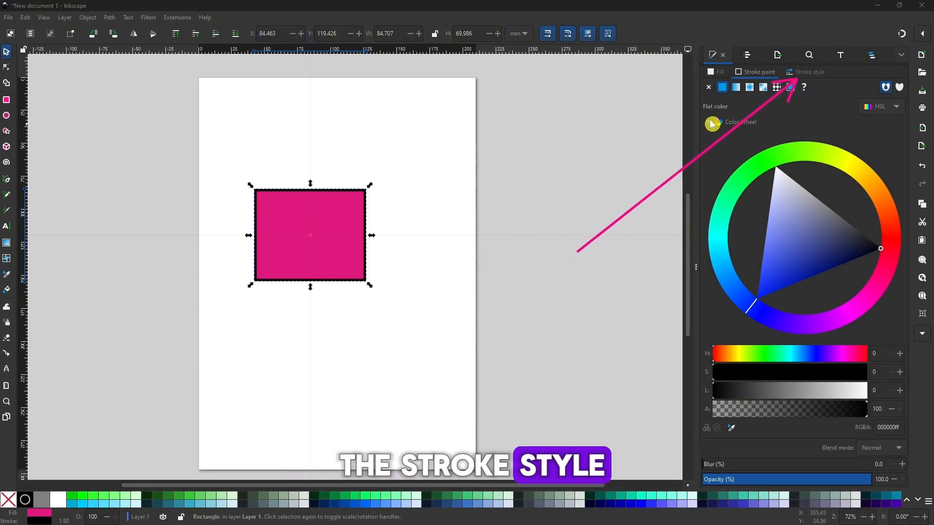
- Increase the rectangle's stroke width to 3.1 mm in the stroke style settings
left_click(813, 75)
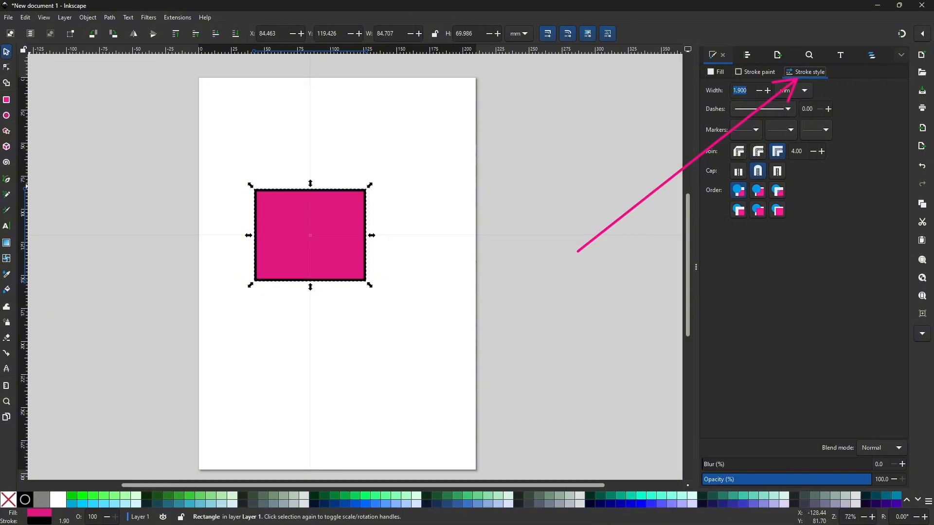
left_click(768, 91)
left_click(768, 92)
left_click(768, 91)
left_click(768, 92)
left_click(768, 92)
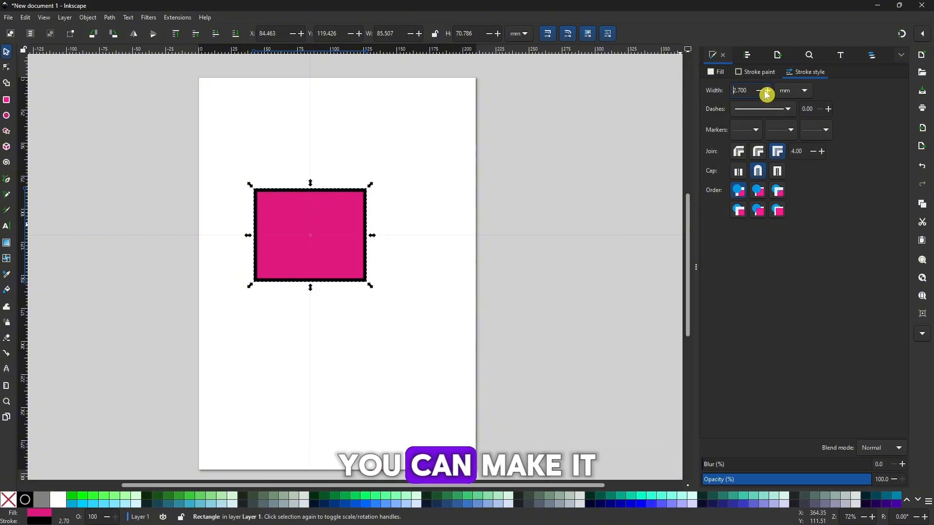
left_click(768, 92)
left_click(768, 92)
left_click(768, 92)
left_click(768, 92)
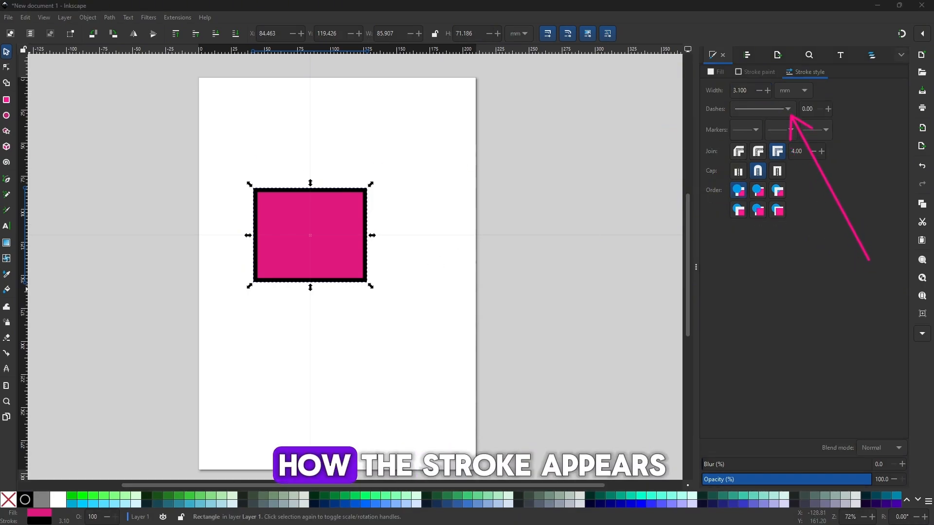
- Try a dotted, a tightly dashed, a widely spaced dashed and a dash-dot (8 2 1 2) pattern on the rectangle's stroke
left_click(781, 111)
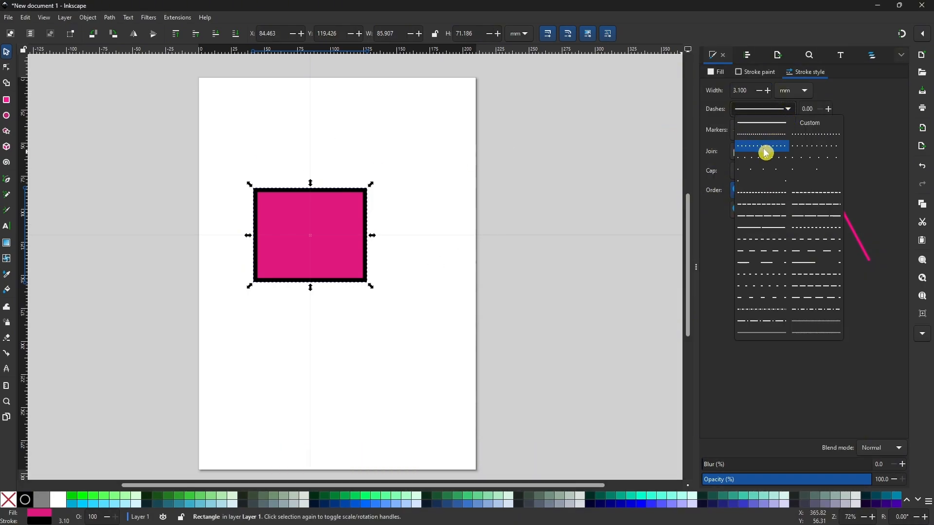
left_click(766, 153)
left_click(775, 110)
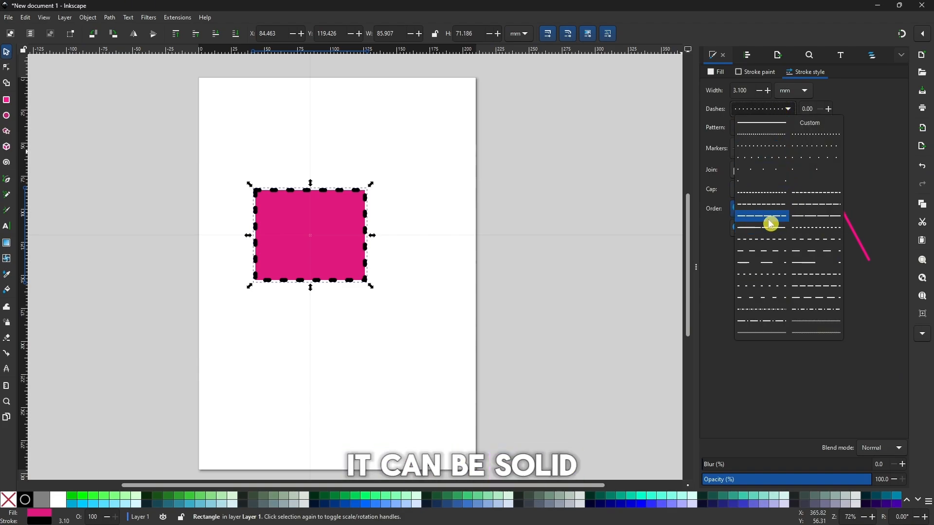
left_click(768, 218)
left_click(775, 110)
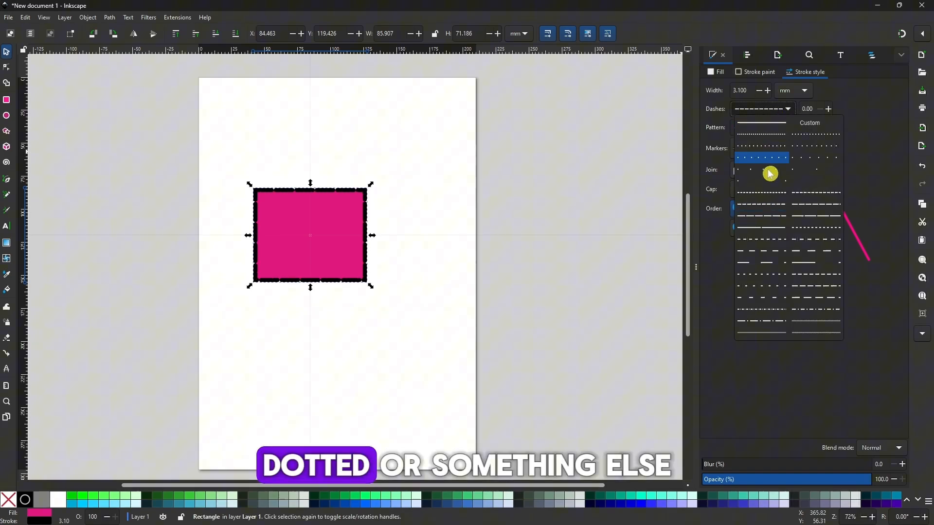
left_click(771, 278)
left_click(775, 111)
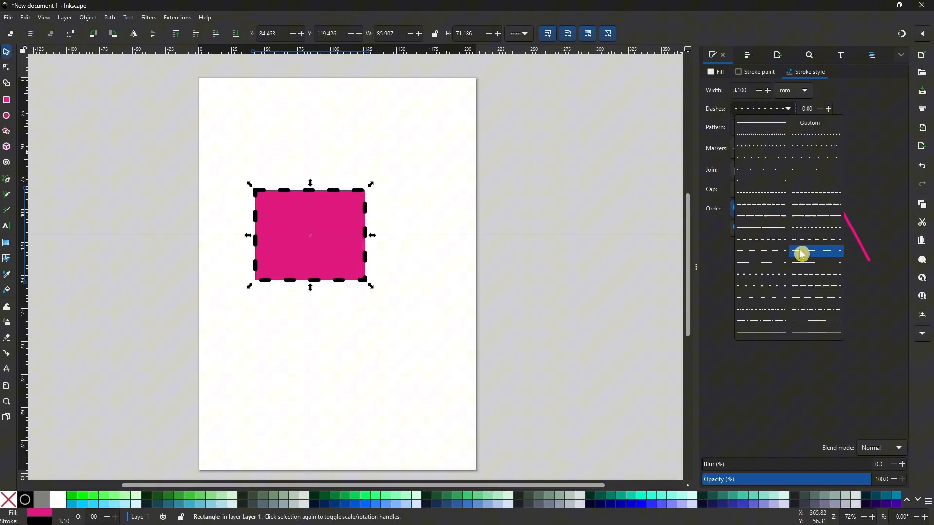
left_click(770, 314)
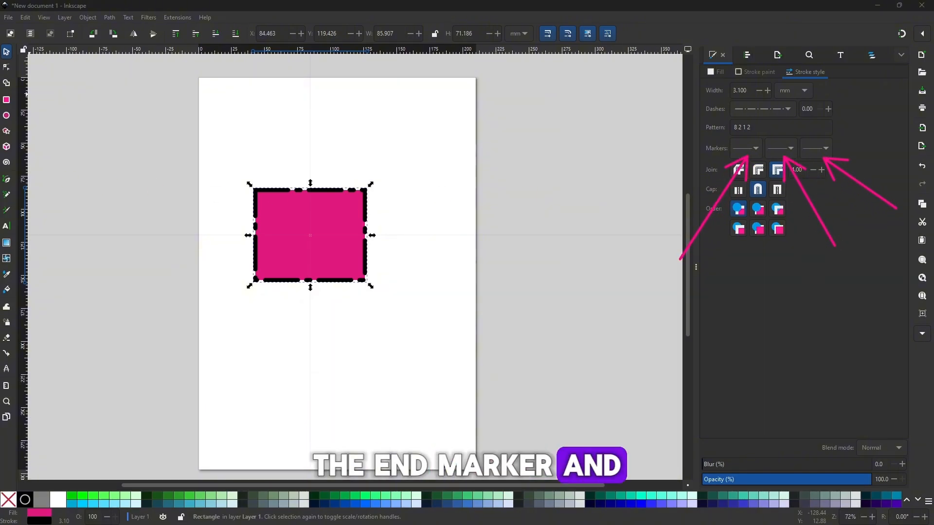
- Return the rectangle's stroke to a solid line and reduce its width to 1.3 mm
left_click(784, 109)
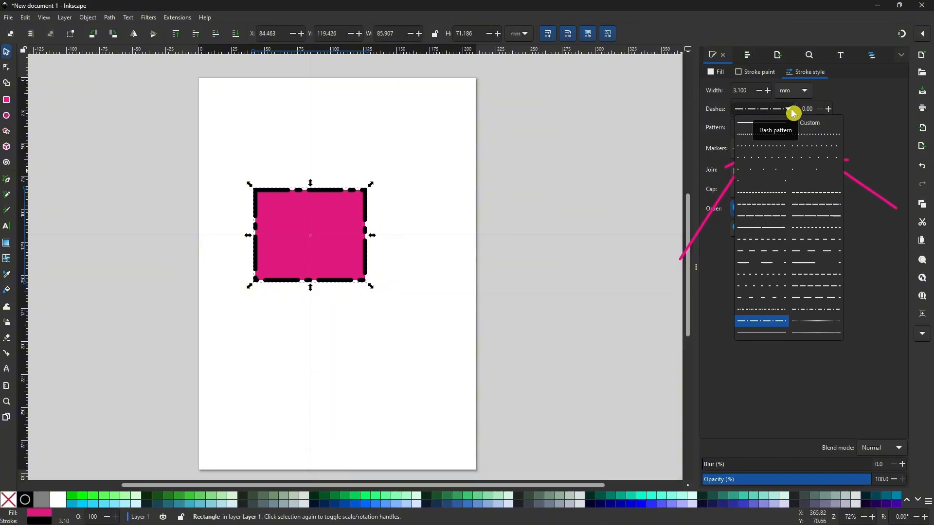
left_click(752, 124)
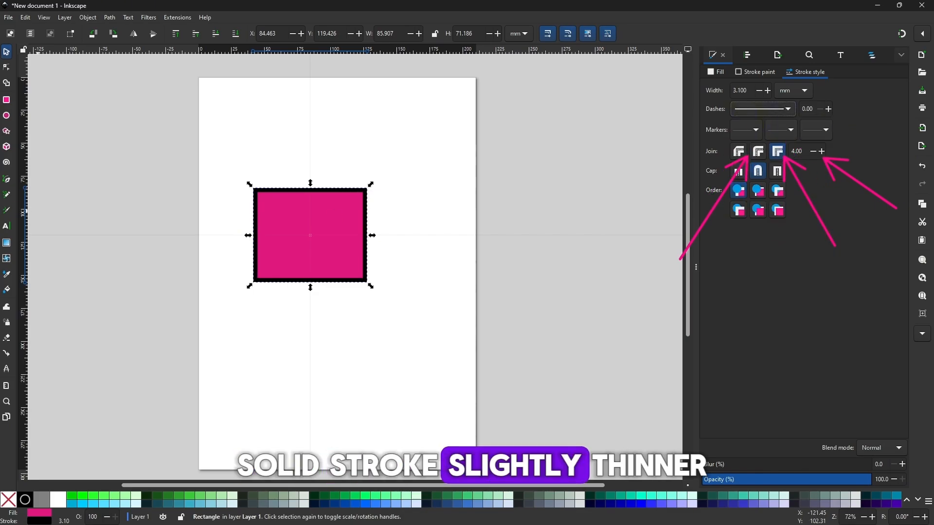
left_click(762, 95)
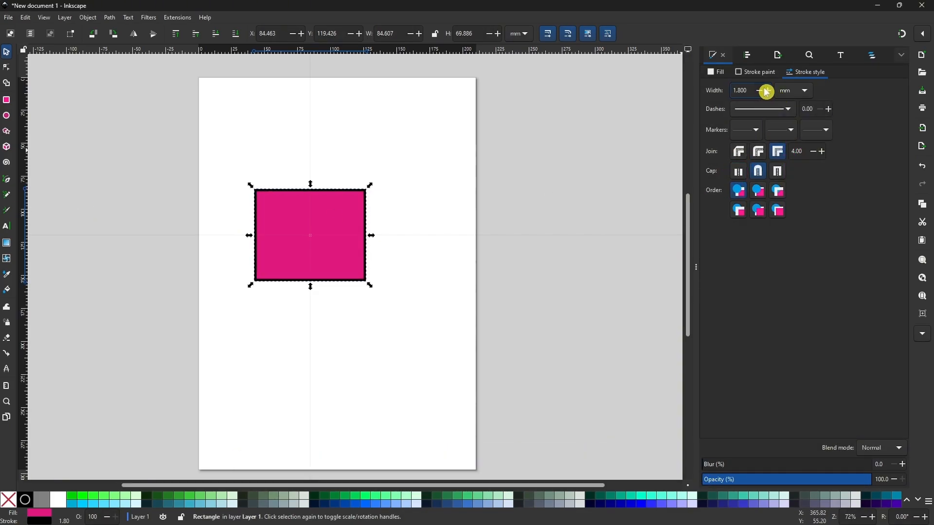
left_click(760, 92)
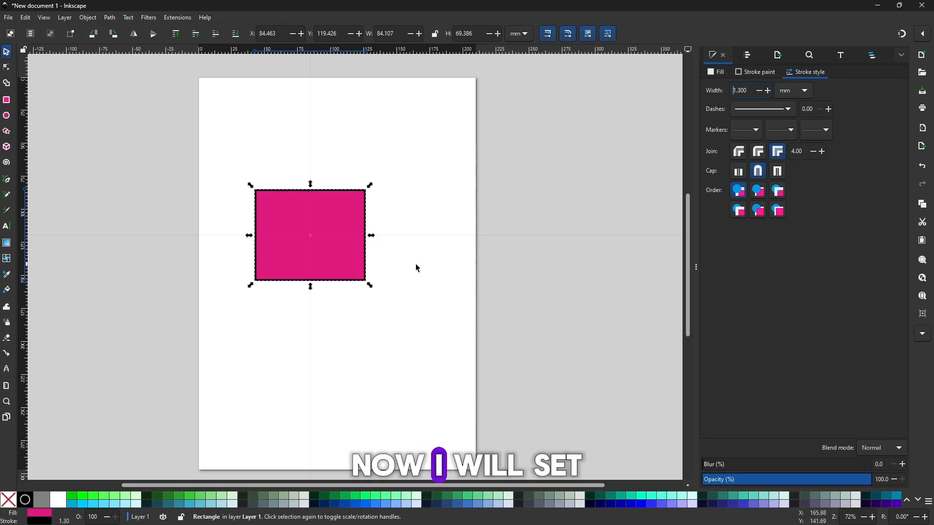
left_click_drag(415, 265, 443, 254)
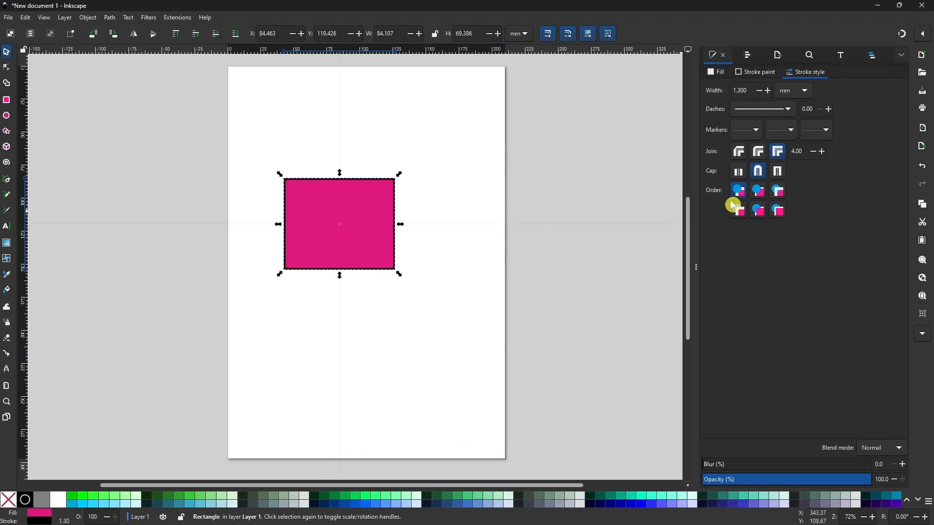
- Try the Rounded arrow as start marker on the rectangle's stroke
left_click(756, 132)
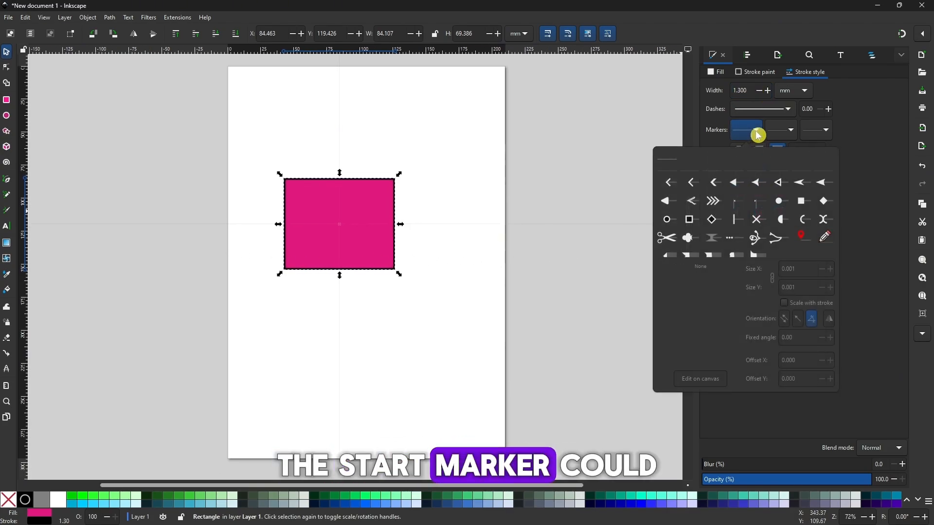
left_click(671, 204)
left_click(512, 284)
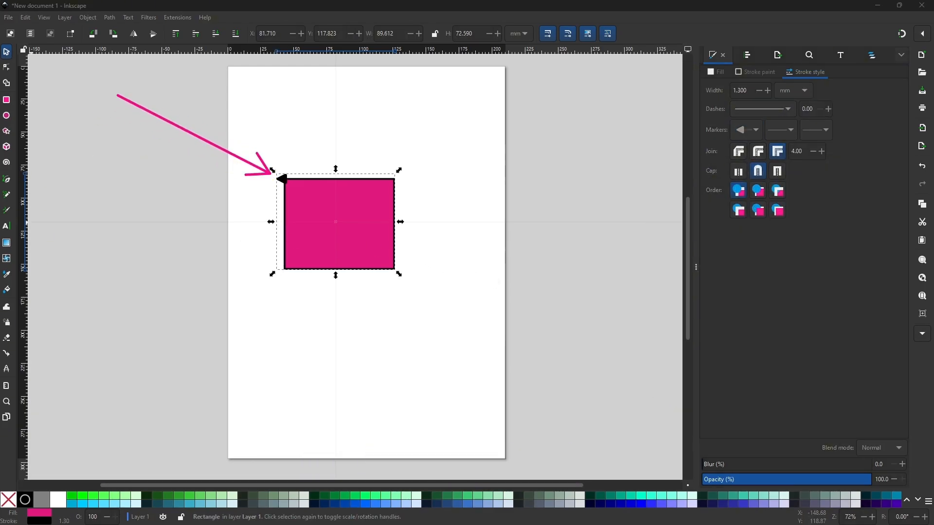
- Try Scissors, Club and Torso as the rectangle's start marker and settle on Wide arrow
left_click(751, 138)
left_click(665, 239)
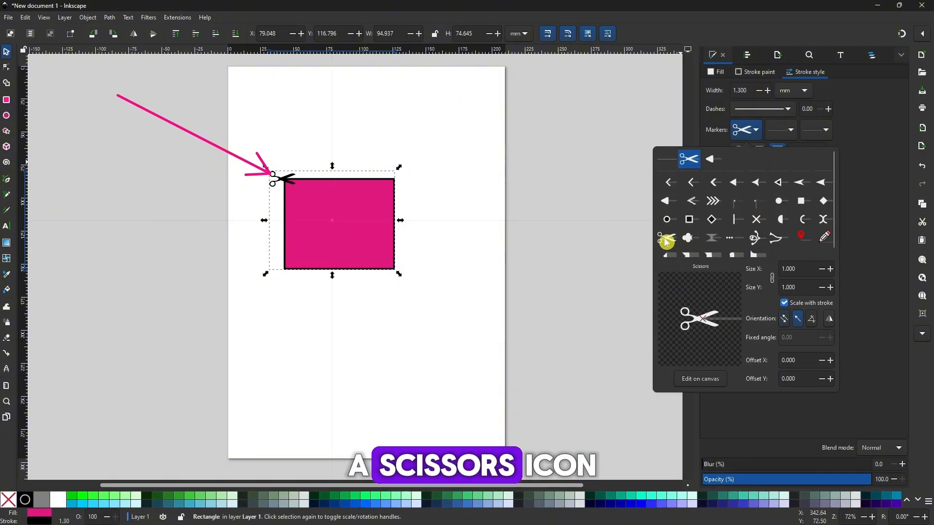
left_click(689, 240)
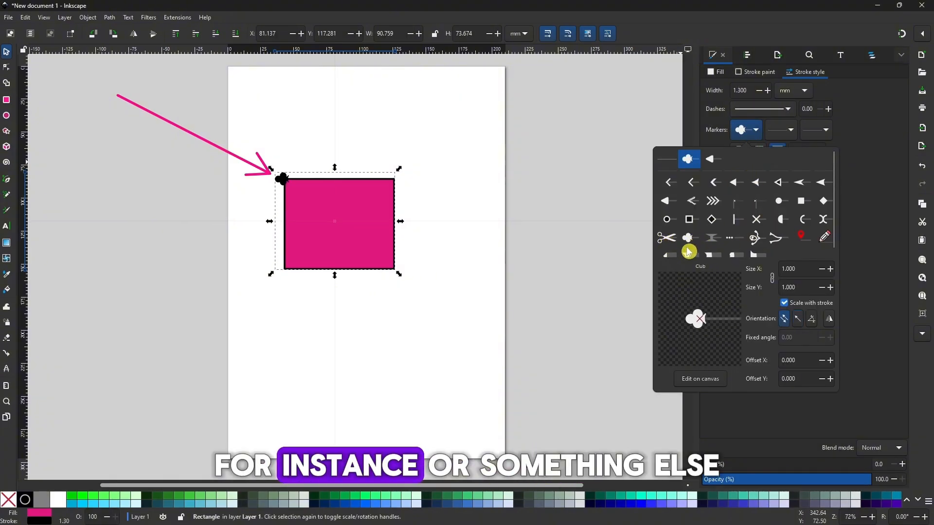
left_click(729, 239)
left_click(756, 240)
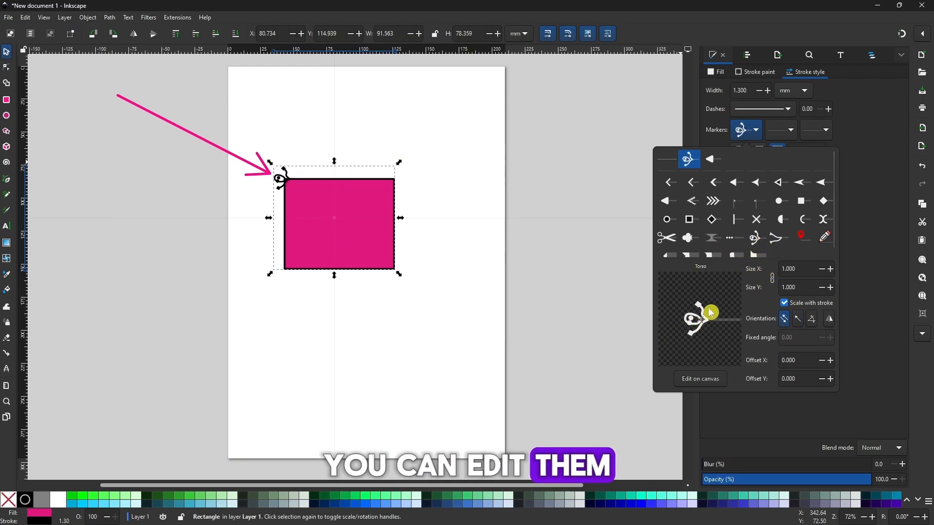
left_click(672, 184)
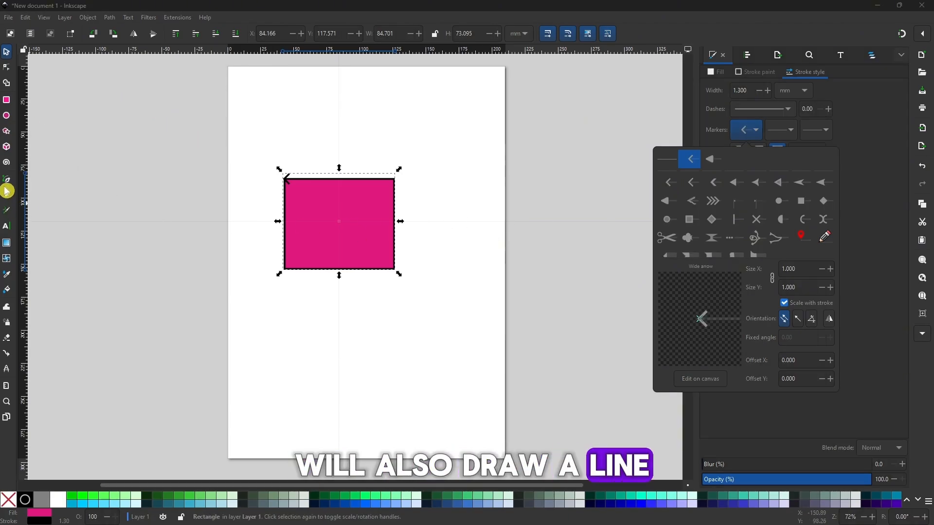
left_click(209, 302)
- Draw an open zigzag path of five straight segments below the rectangle with the Pen tool, about 156 mm wide and 77 mm high
left_click(11, 181)
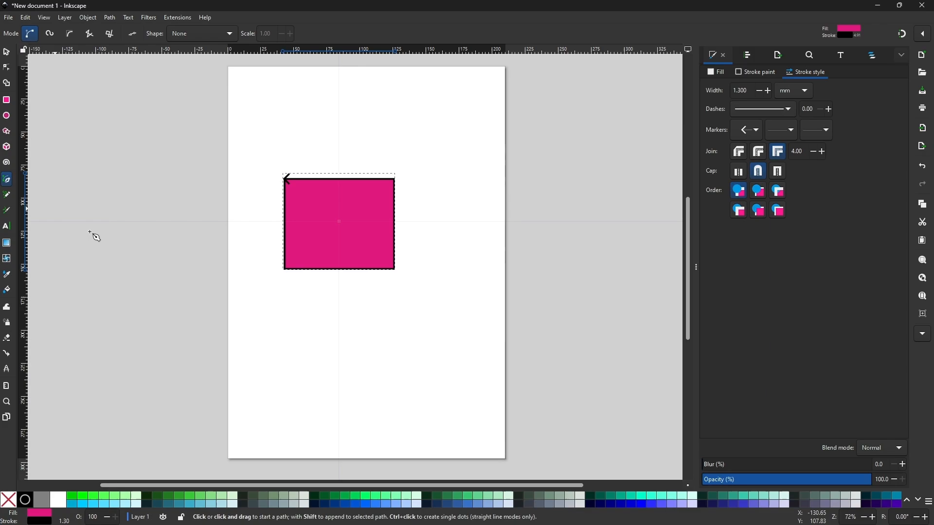
left_click(250, 321)
left_click(291, 292)
left_click(338, 374)
left_click(387, 313)
left_click(427, 349)
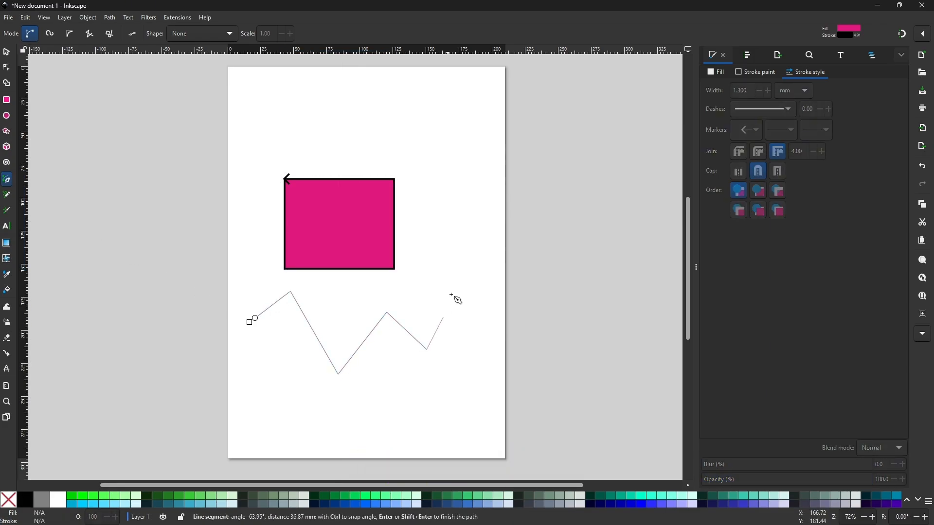
double_click(453, 277)
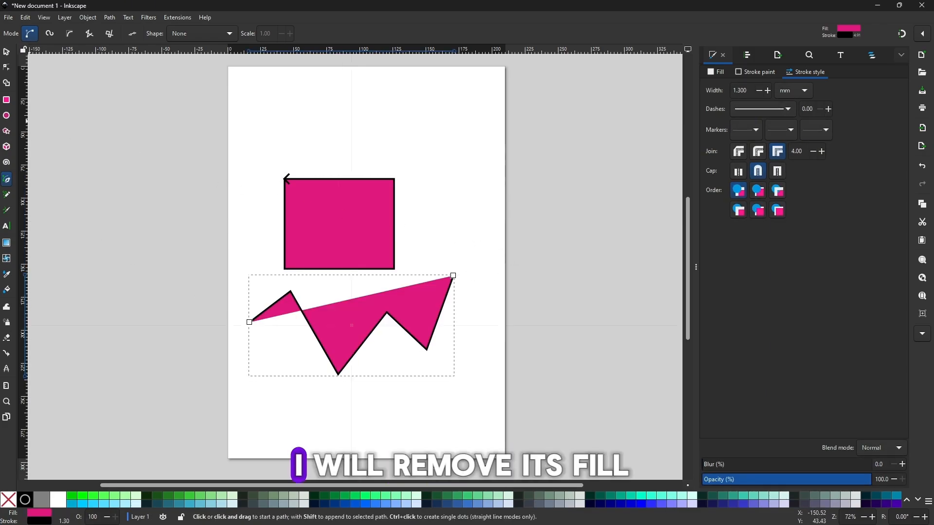
- Remove the zigzag line's fill, give it a Wide arrow start marker and return to the Selector tool
left_click(716, 72)
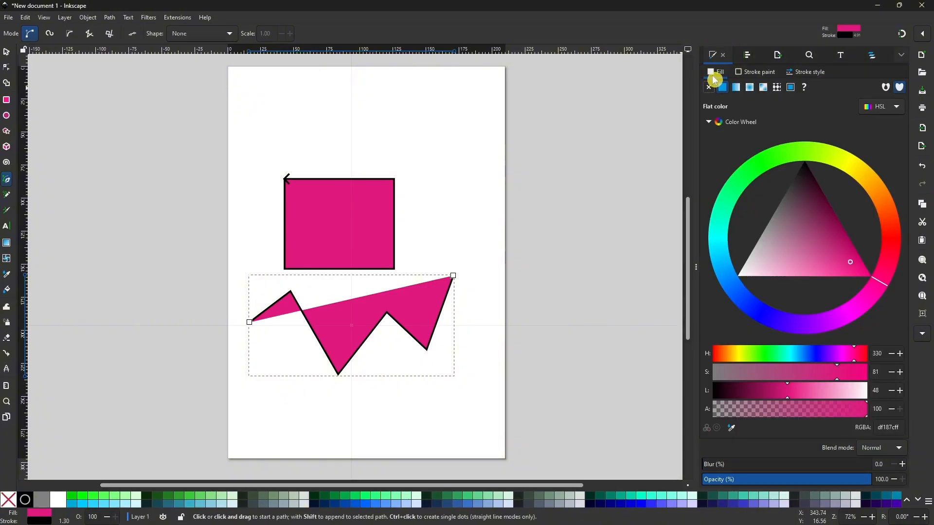
left_click(709, 87)
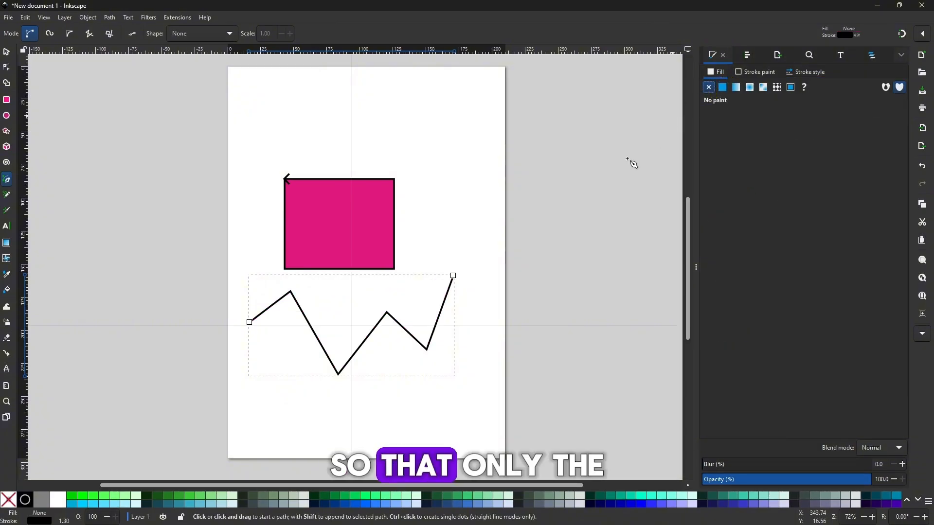
left_click(806, 72)
left_click(758, 134)
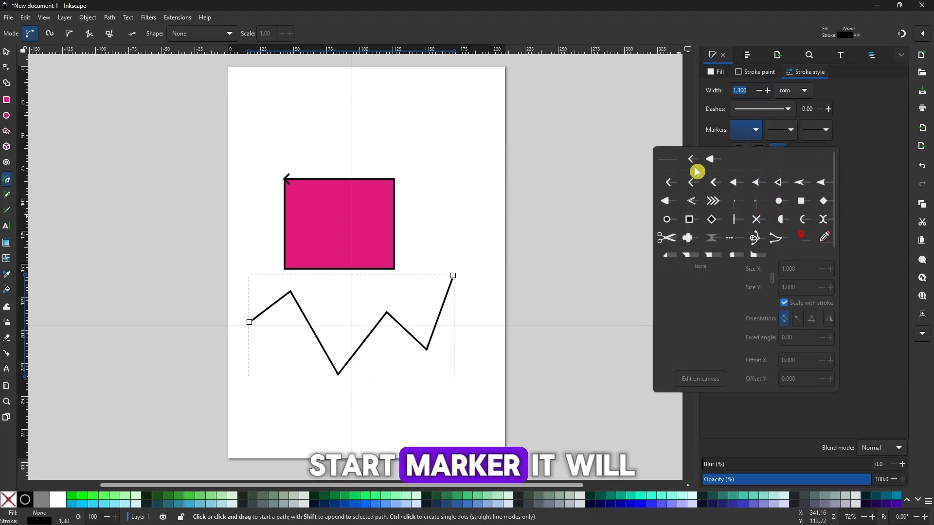
left_click(692, 159)
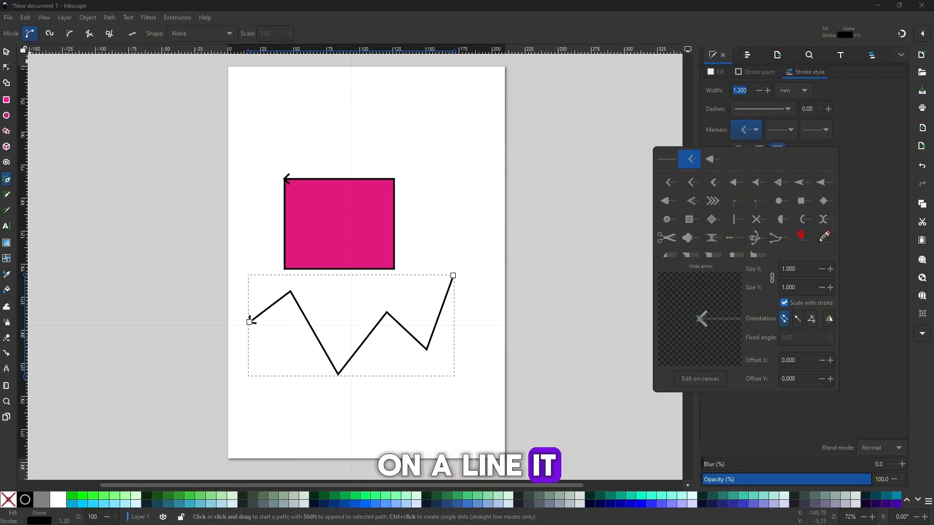
left_click(46, 152)
key("Escape")
key("s")
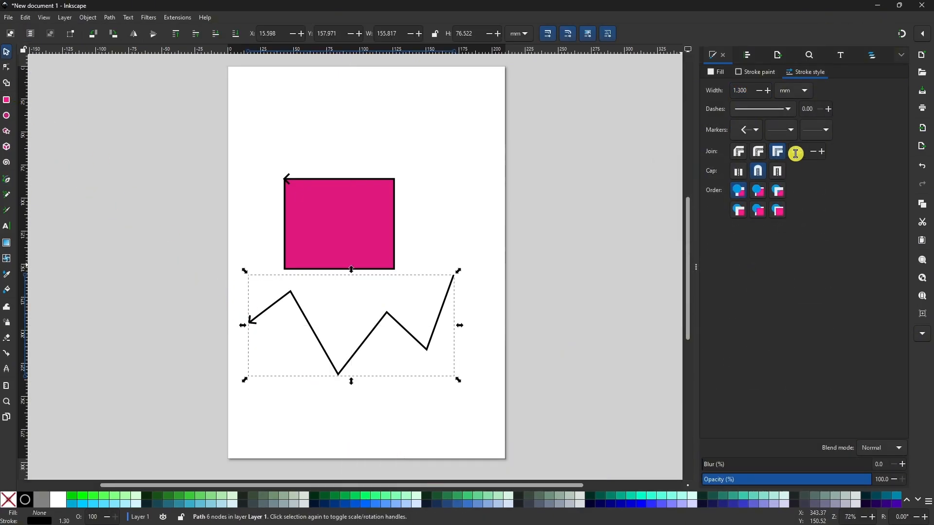
- Try Colored triangle, Triangle arrow, Sketched arrow and Arrow tail as the zigzag line's end marker and settle on Rounded arrow
left_click(830, 140)
left_click(851, 183)
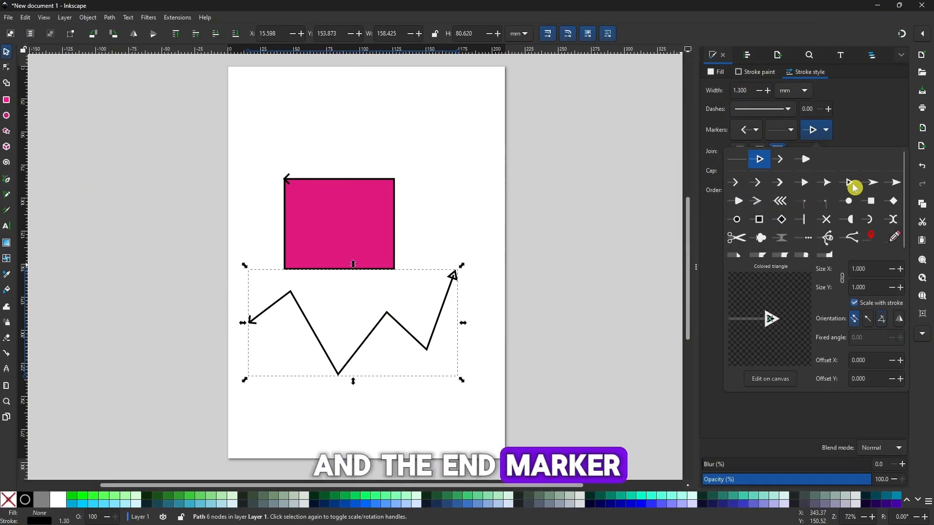
left_click(807, 186)
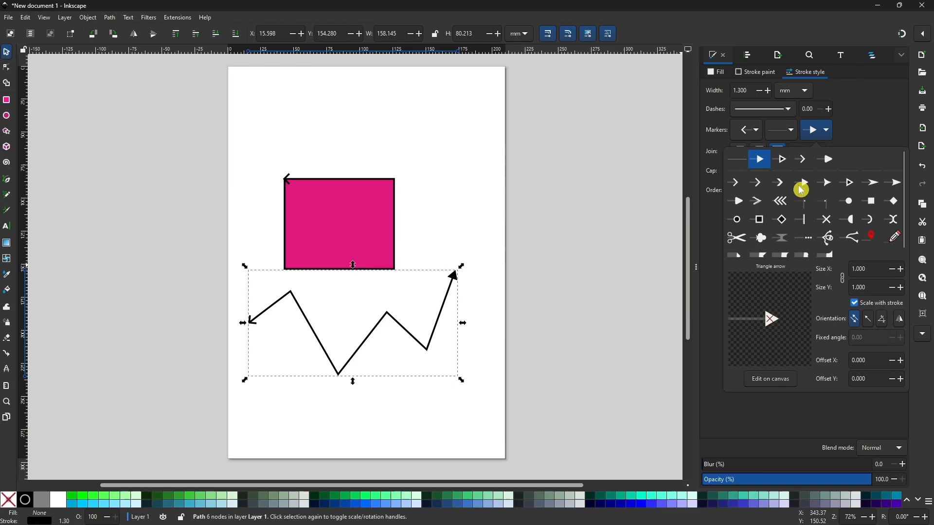
left_click(757, 203)
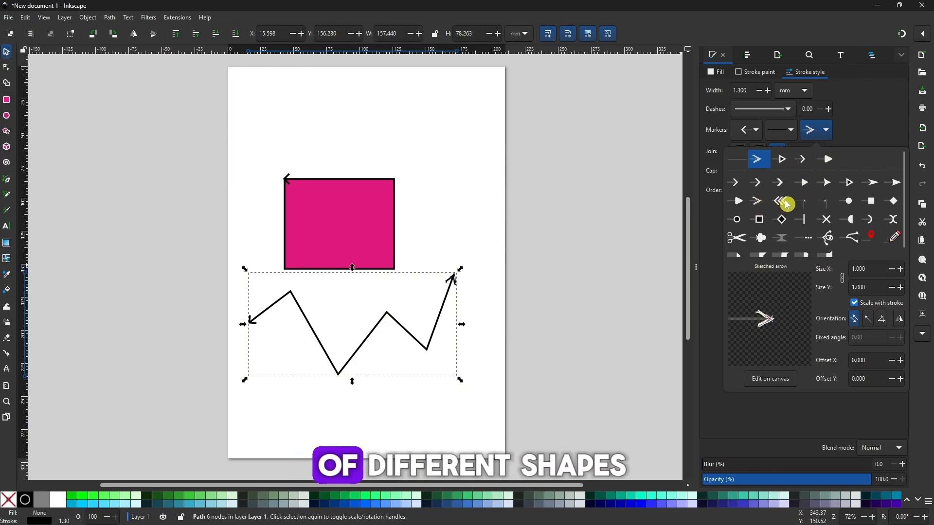
left_click(781, 201)
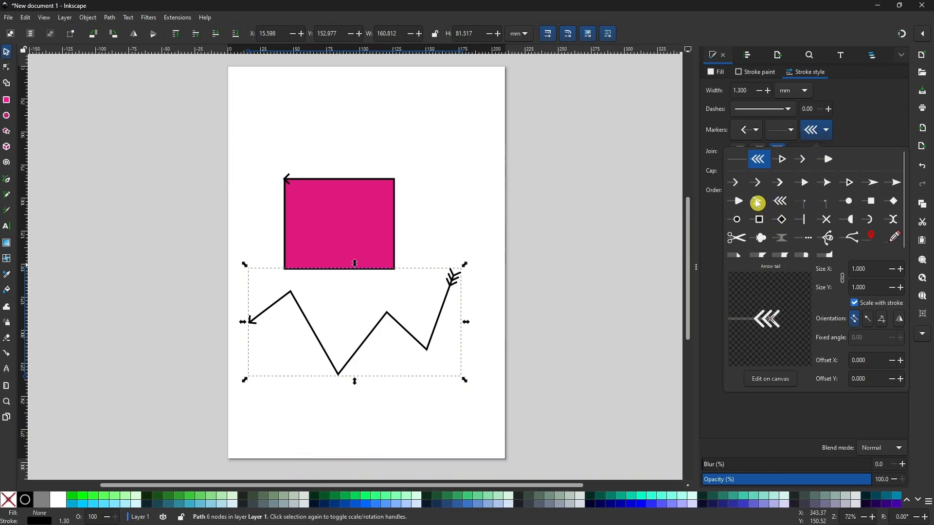
left_click(742, 219)
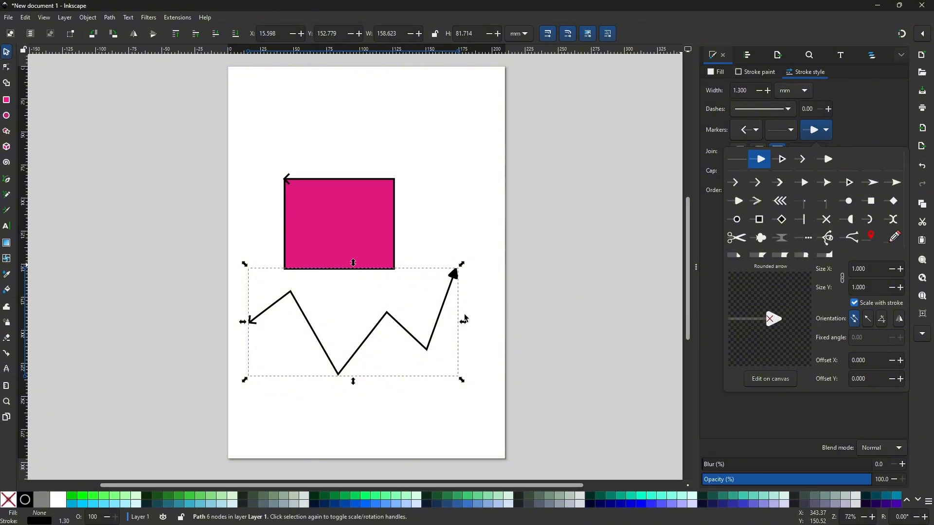
- Try X, Scissors, Distance start and Filled semicircle as the zigzag line's mid markers and settle on Diamond
left_click(793, 130)
left_click(788, 129)
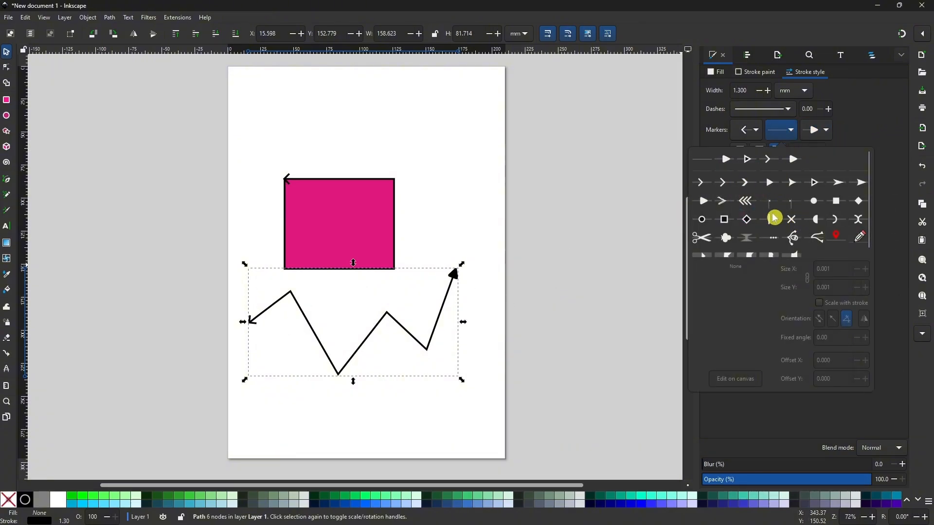
left_click(792, 219)
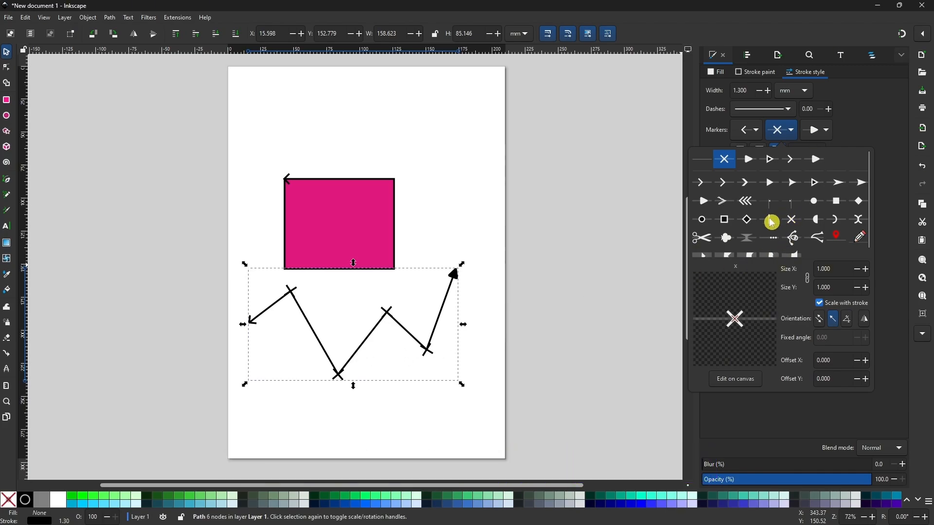
left_click(703, 238)
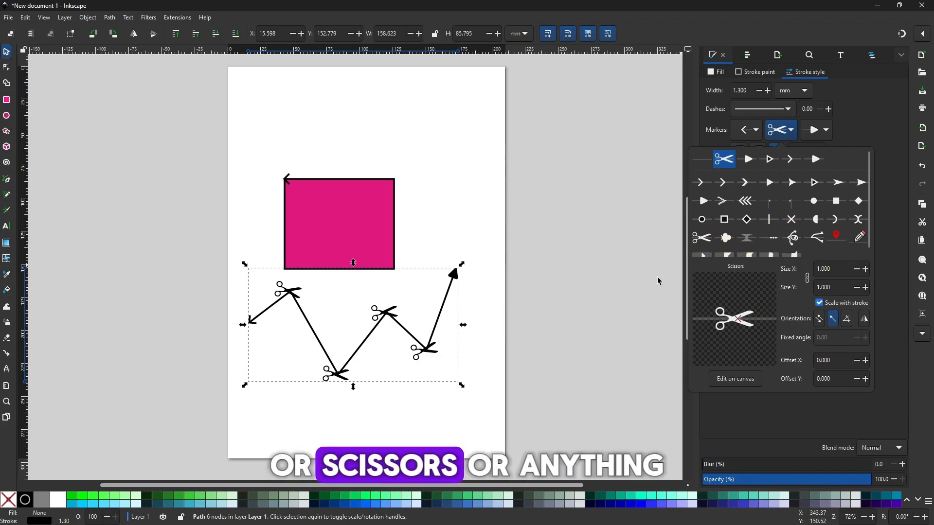
left_click(771, 205)
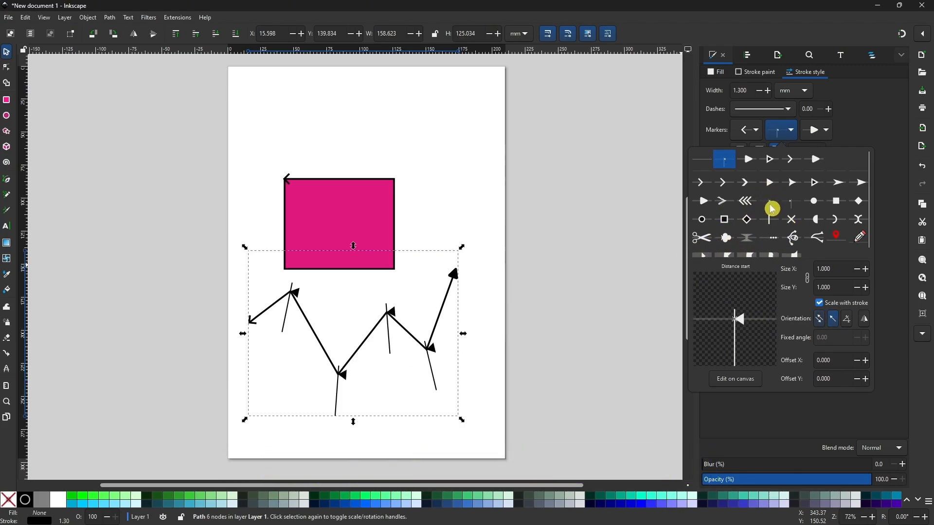
left_click(825, 225)
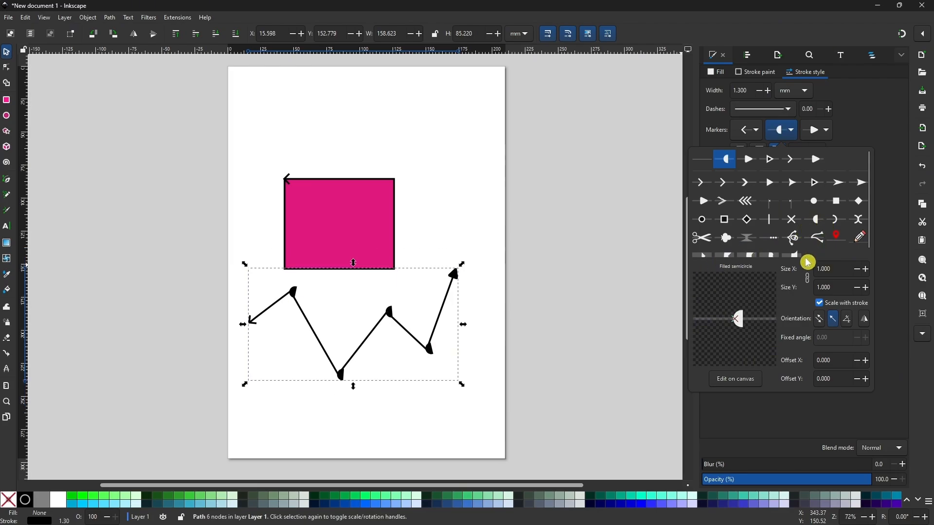
left_click(837, 202)
left_click(859, 201)
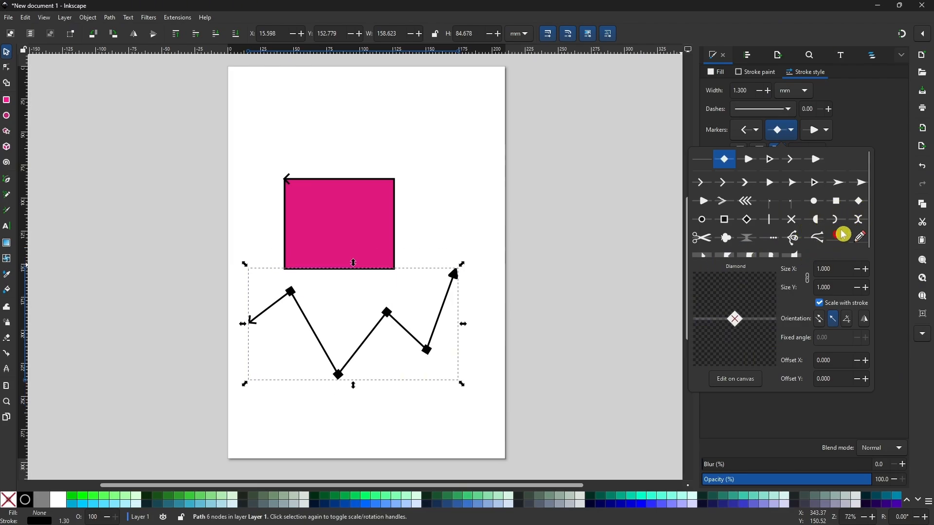
- Remove the start, mid and end markers from the zigzag line, leaving a plain solid line
left_click(519, 276)
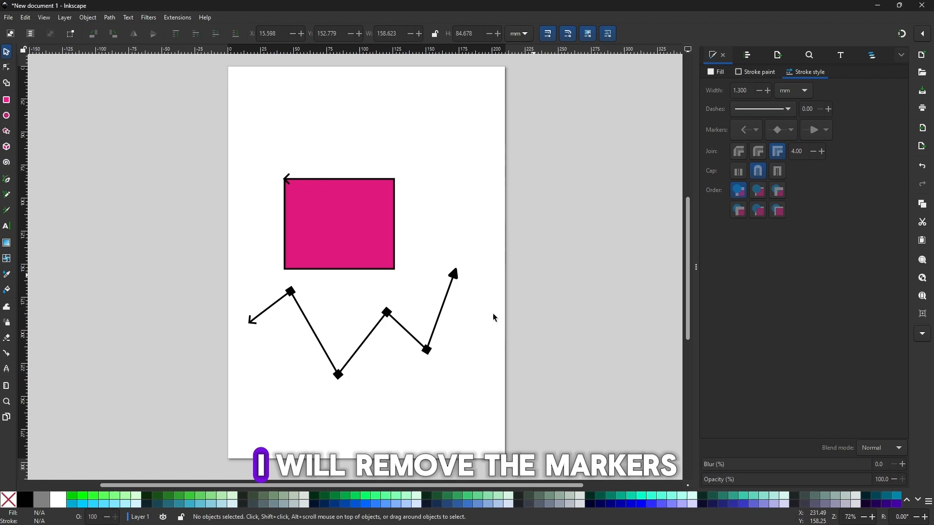
left_click(749, 130)
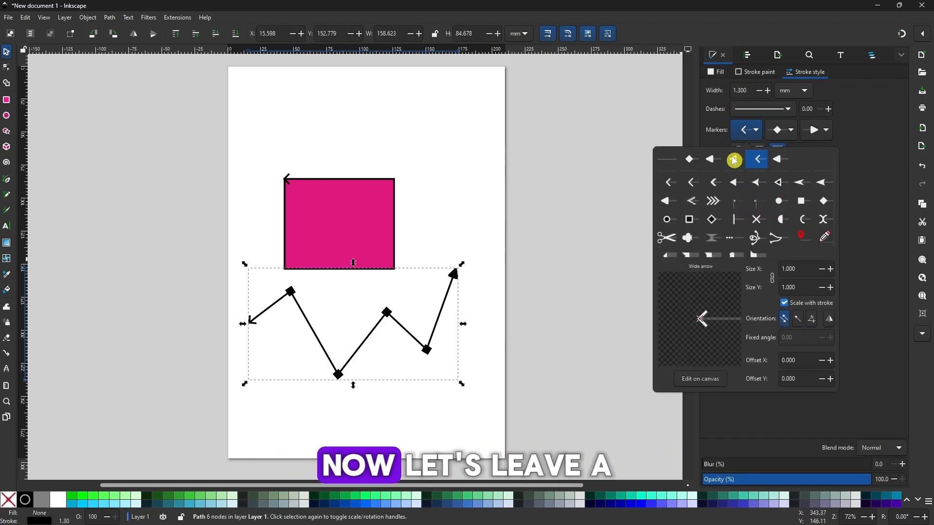
left_click(670, 166)
left_click(779, 130)
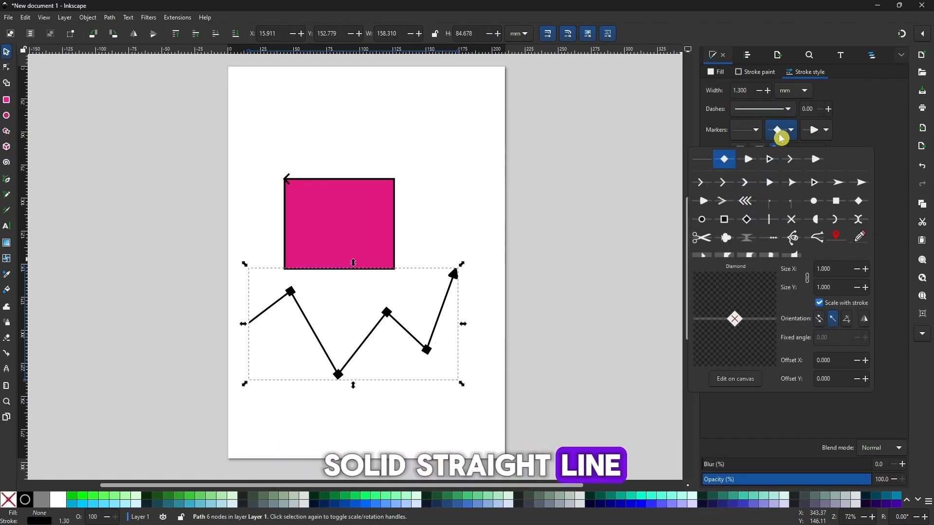
left_click(778, 131)
left_click(778, 131)
left_click(700, 166)
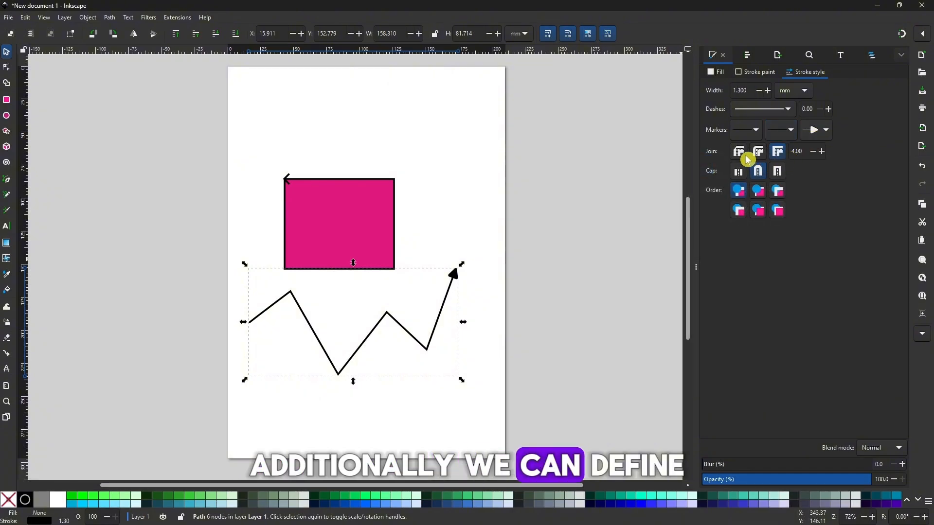
left_click(817, 130)
left_click(736, 159)
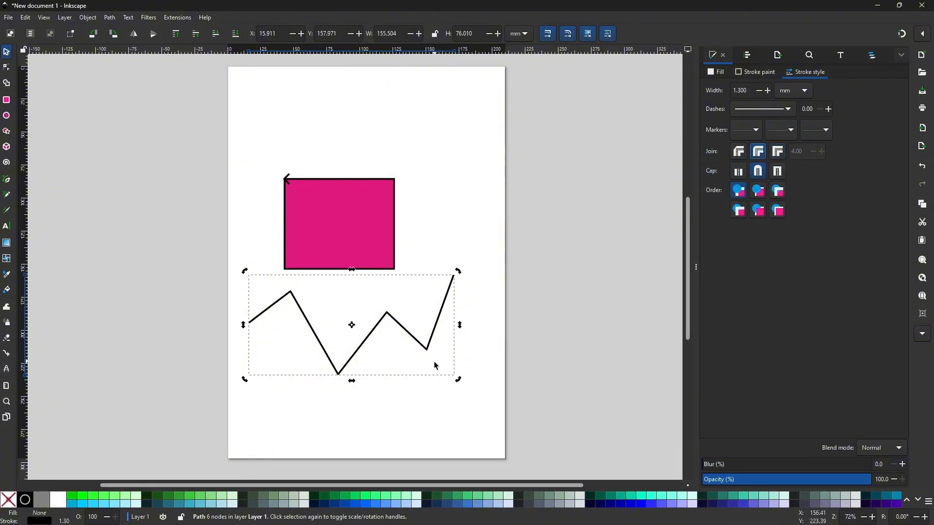
- Try the bevel and round joins on the zigzag line's corners and settle on the miter join
scroll(414, 360, "up", 6, "ctrl")
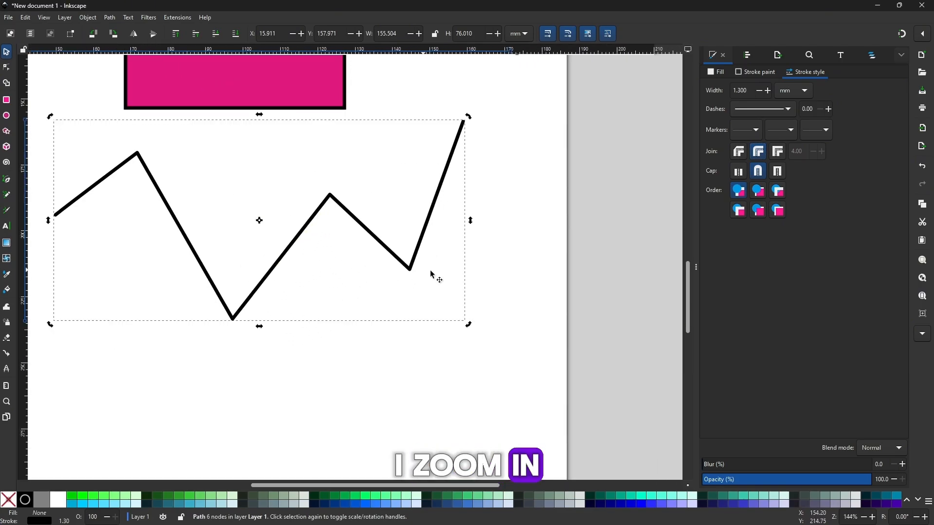
scroll(485, 309, "up", 2, "ctrl")
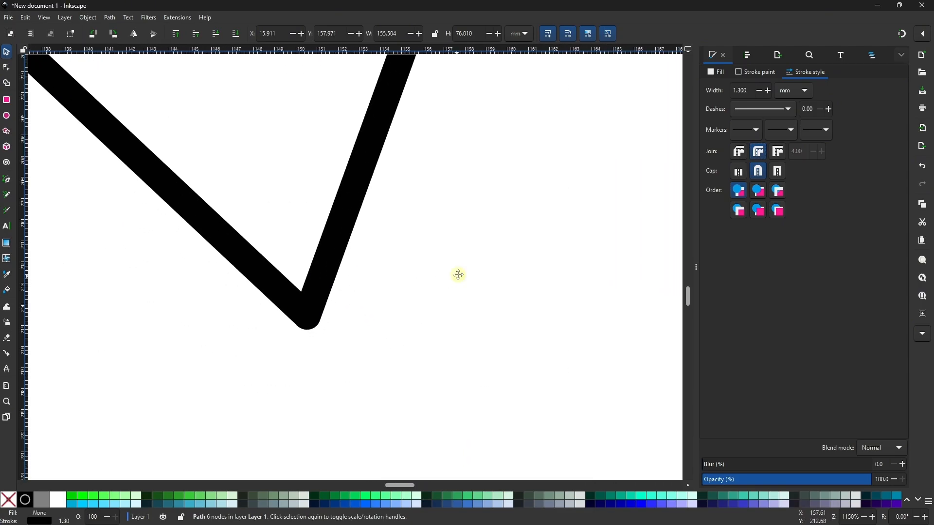
left_click(739, 152)
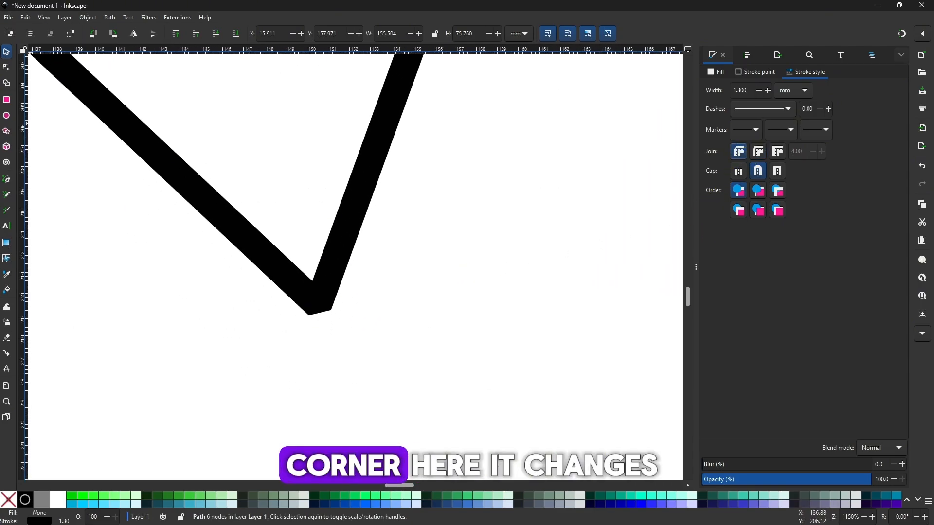
mouse_move(705, 168)
left_mouse_down()
mouse_move(779, 169)
mouse_move(750, 139)
mouse_move(710, 156)
left_mouse_up()
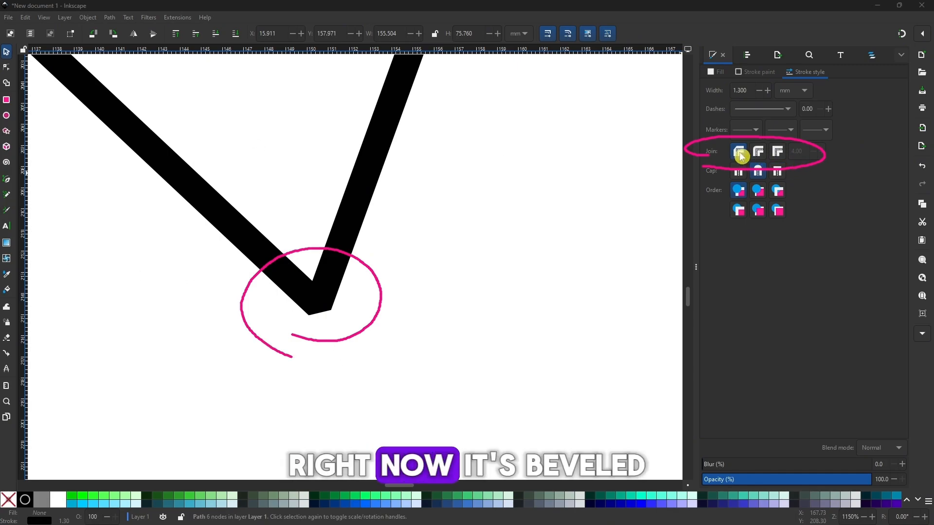
left_click(758, 151)
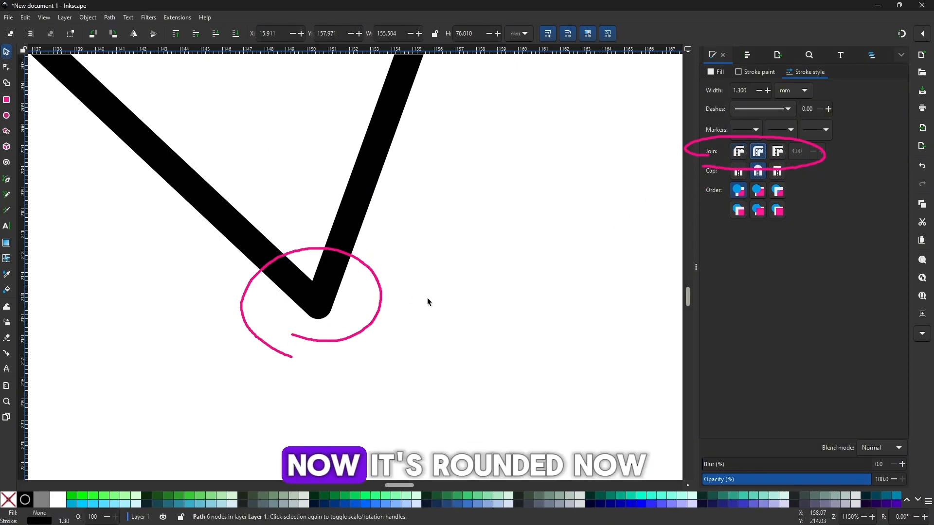
left_click(779, 154)
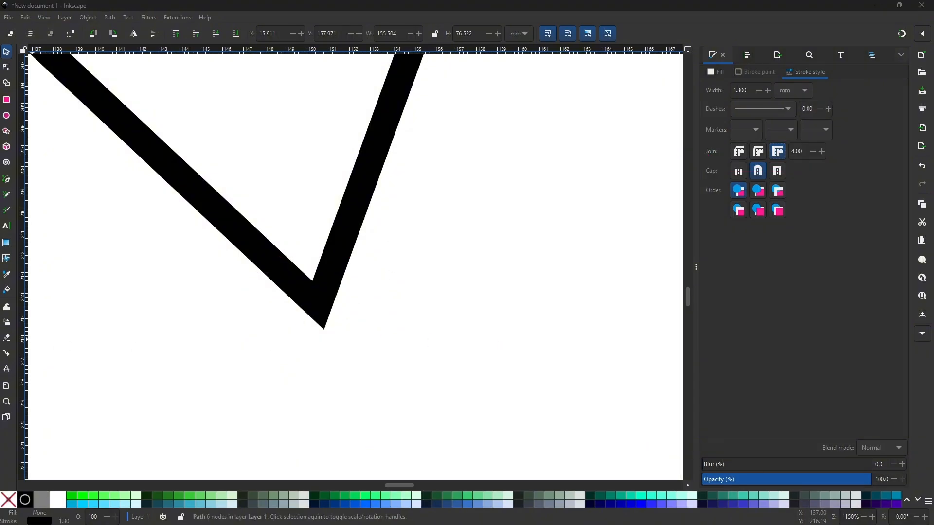
- Try the butt and square caps on the zigzag line's upper end and return to the round cap
left_click(411, 191)
key("minus")
key("minus")
key("minus")
key("minus")
key("minus")
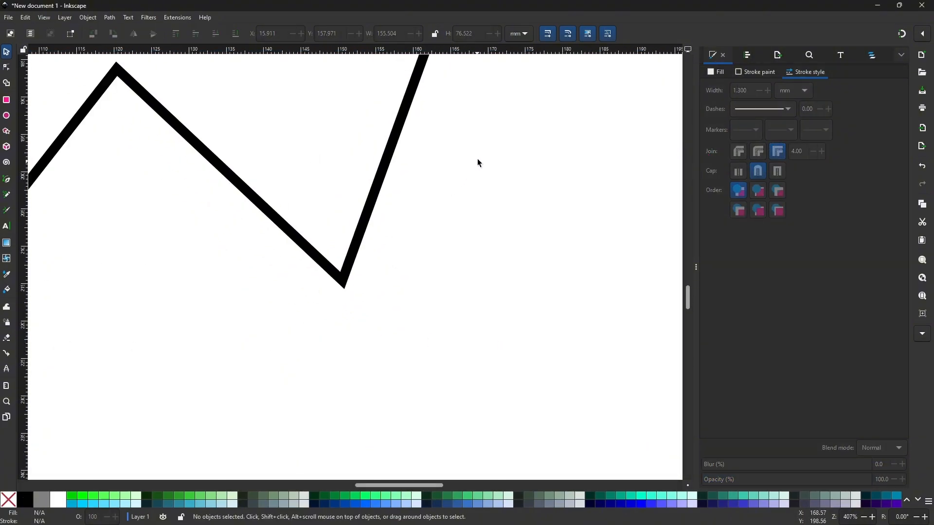
left_click_drag(479, 132, 440, 298)
key("plus")
key("plus")
key("plus")
key("plus")
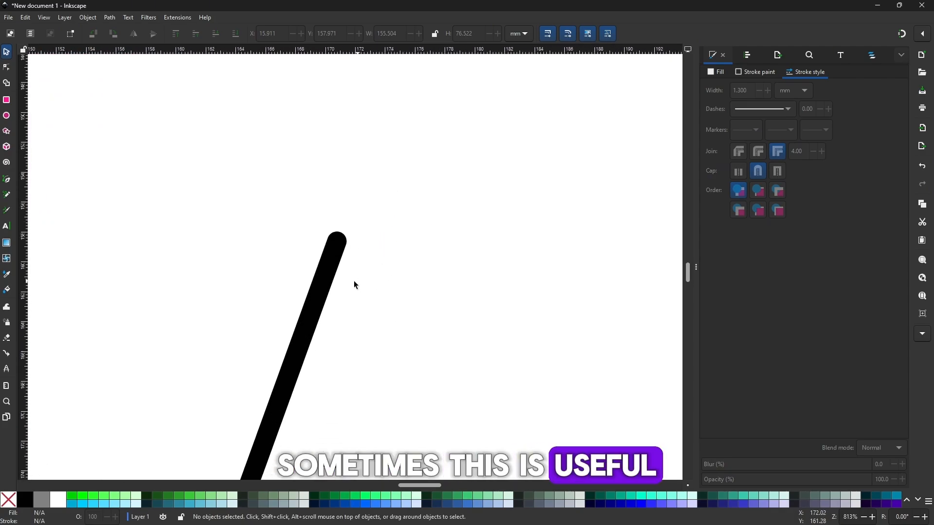
left_click(336, 243)
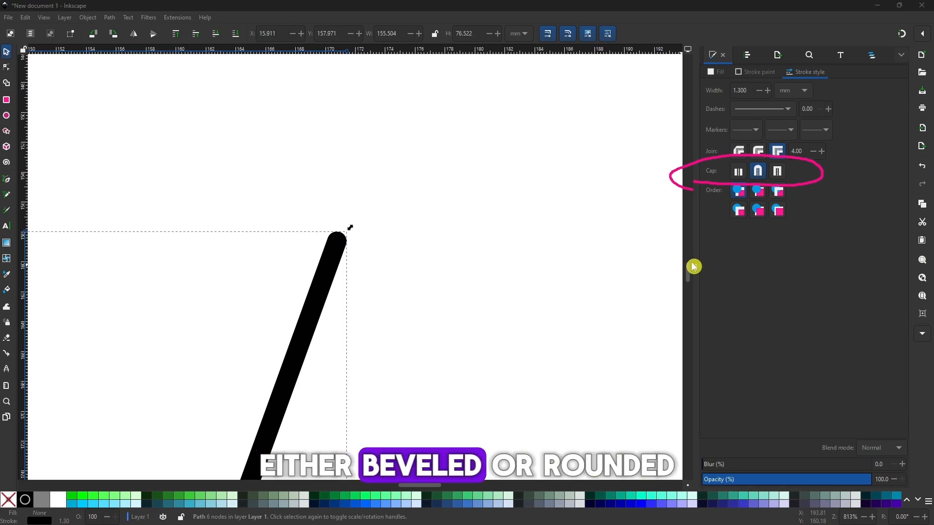
left_click(739, 171)
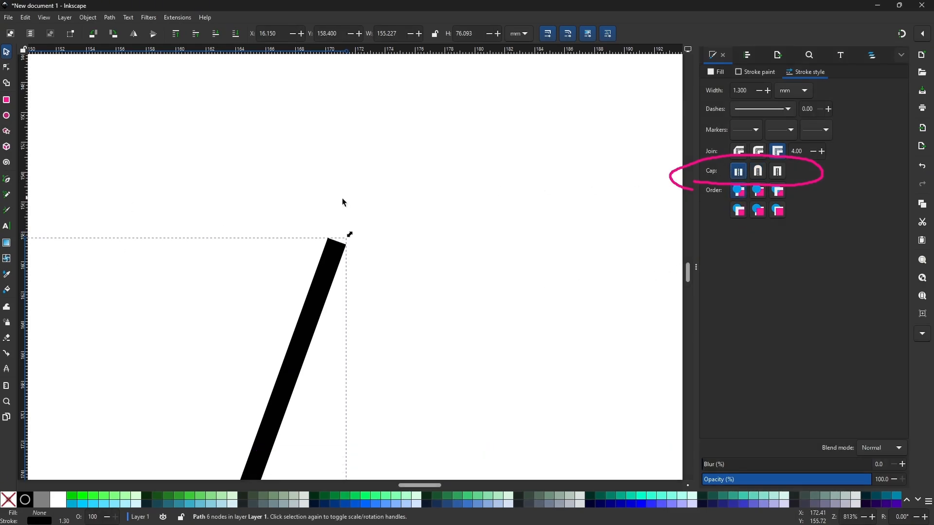
left_click(781, 173)
left_click(738, 173)
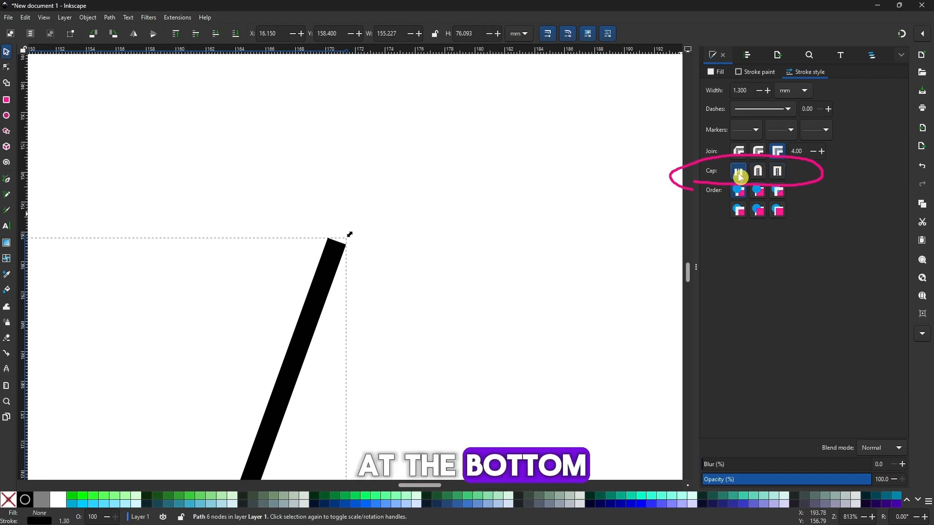
left_click(777, 172)
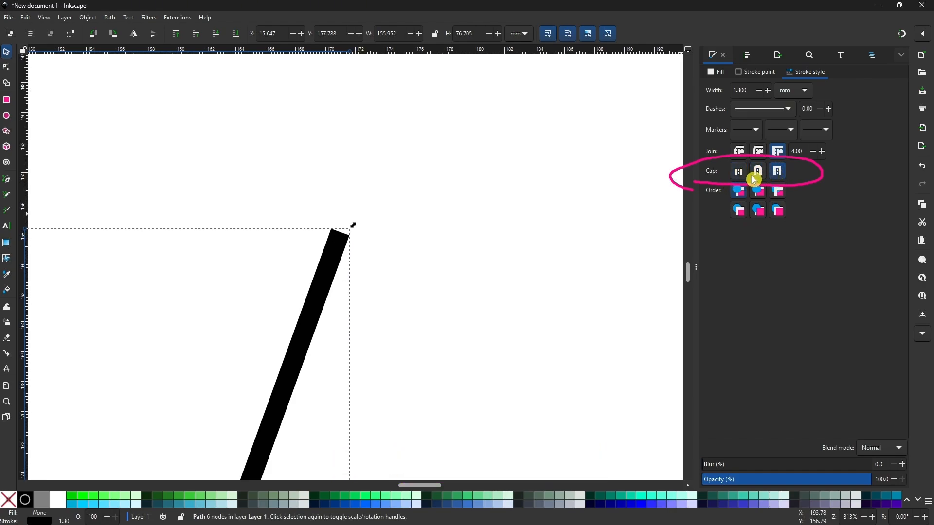
left_click(755, 177)
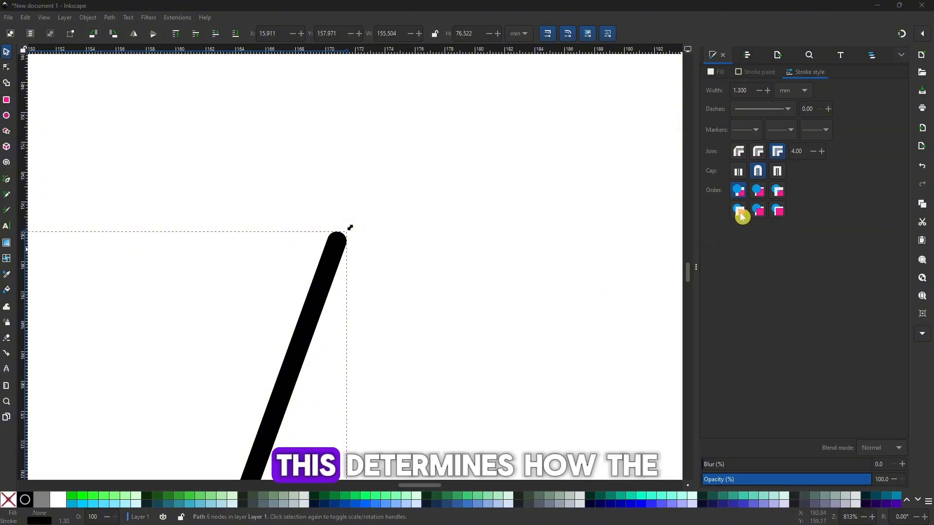
- Try painting the rectangle's fill over its stroke and markers, then over the markers only, and restore the fill, stroke, markers order
left_click(476, 215)
key("minus")
key("minus")
key("minus")
key("minus")
key("minus")
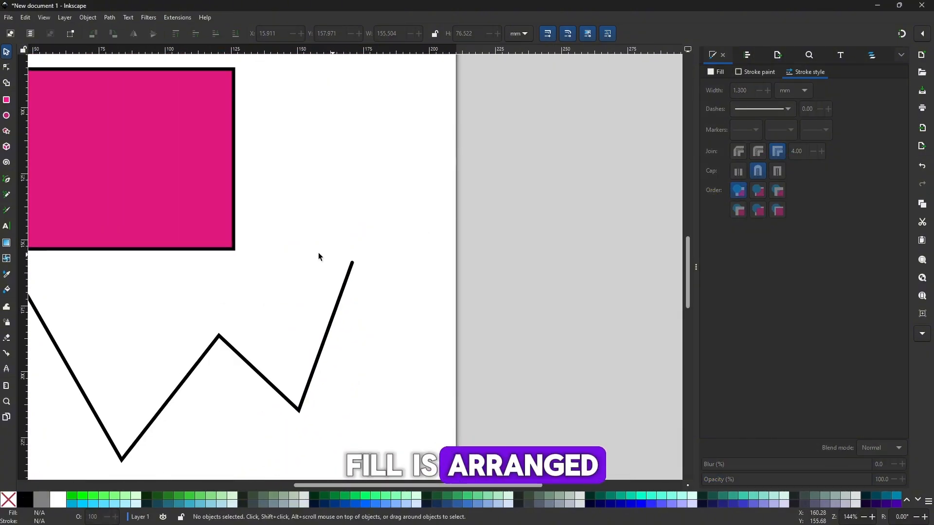
left_click_drag(275, 240, 531, 327)
left_click(398, 279)
key("plus")
key("plus")
left_click_drag(453, 291, 306, 342)
left_click_drag(423, 359, 342, 232)
key("plus")
key("minus")
key("minus")
left_click_drag(382, 281, 440, 330)
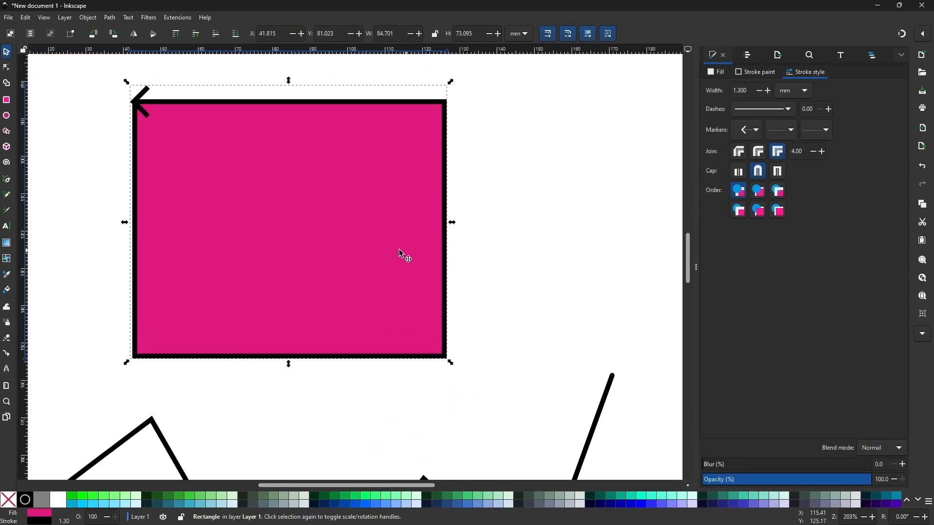
left_click(759, 211)
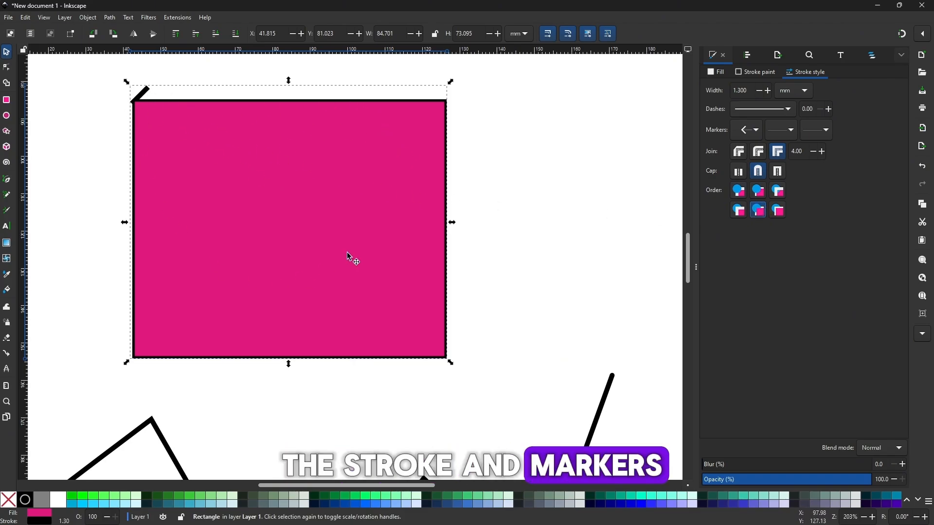
left_click(738, 211)
left_click(740, 191)
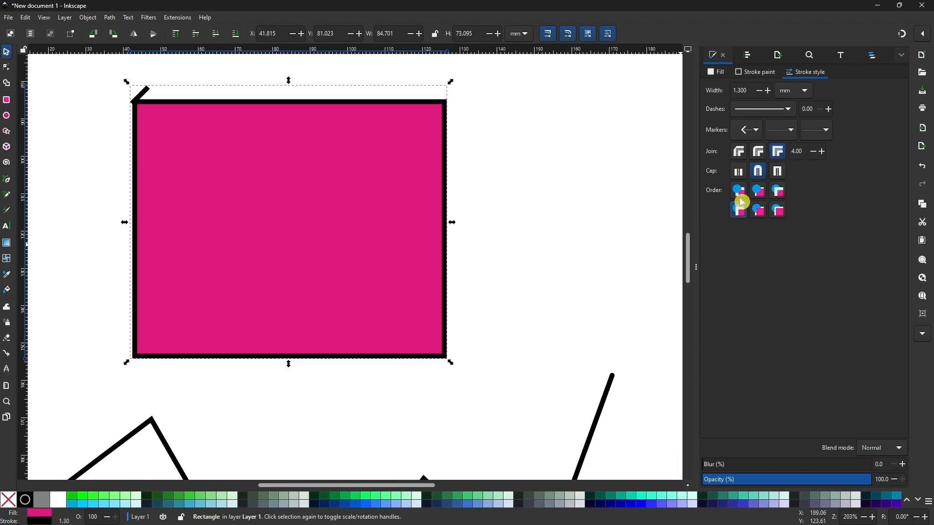
left_click(549, 261)
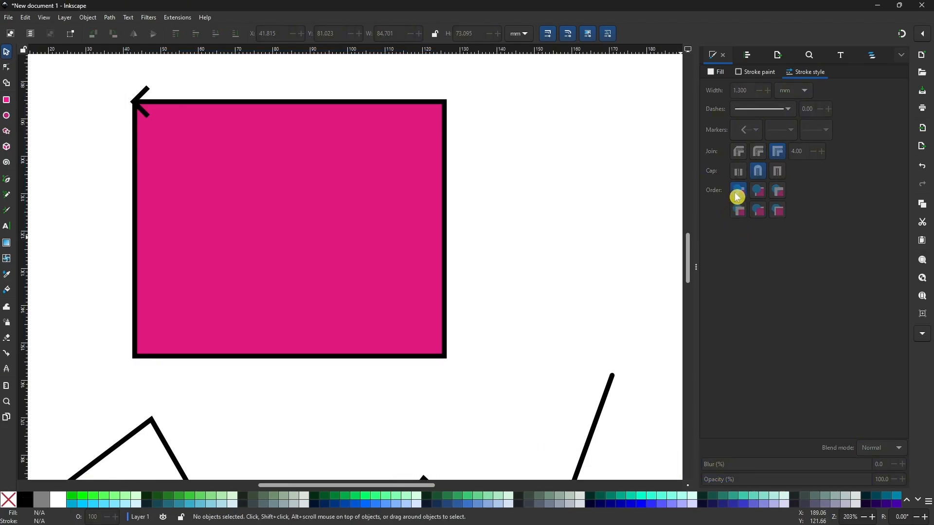
- Change the rectangle's flat fill to bright green, RGBA 72f839ff, using the color wheel
key("minus")
key("minus")
key("minus")
key("minus")
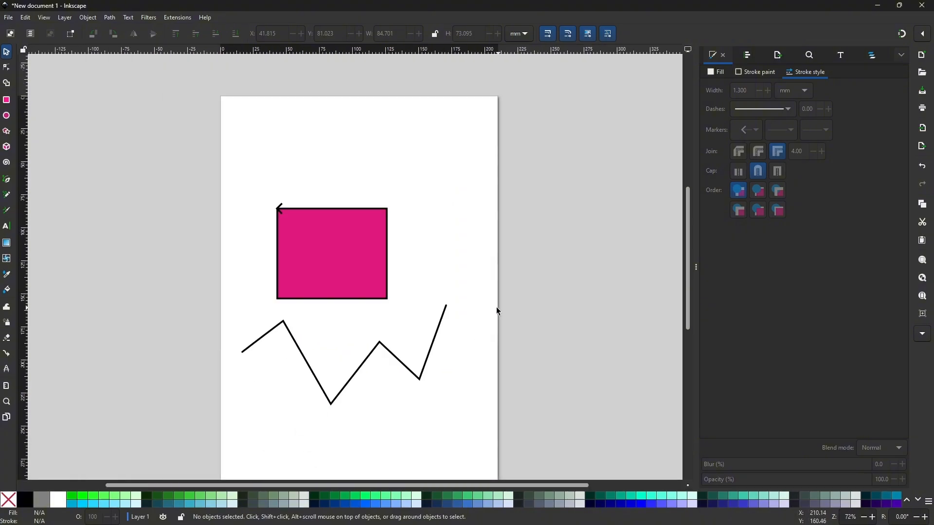
left_click(365, 265)
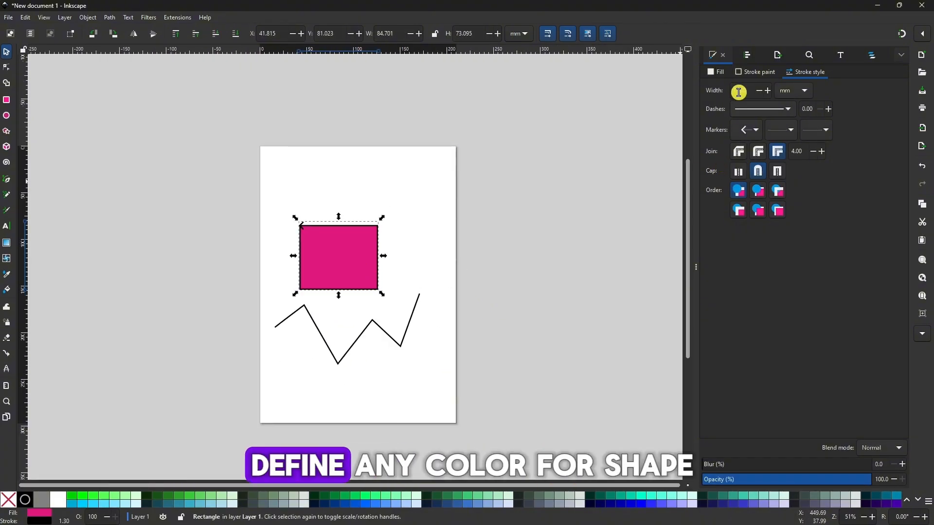
left_click(719, 72)
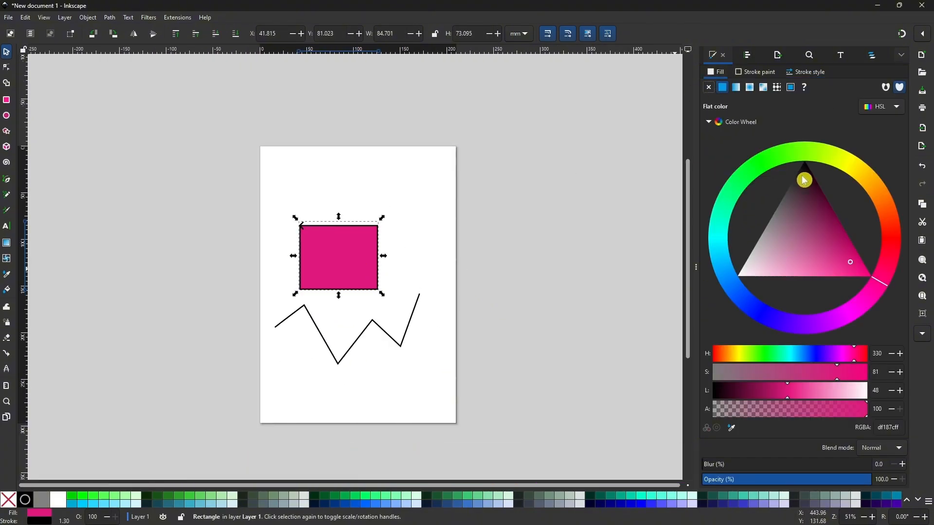
left_click(786, 153)
mouse_move(789, 204)
left_mouse_down()
mouse_move(799, 213)
mouse_move(794, 201)
mouse_move(810, 190)
left_mouse_up()
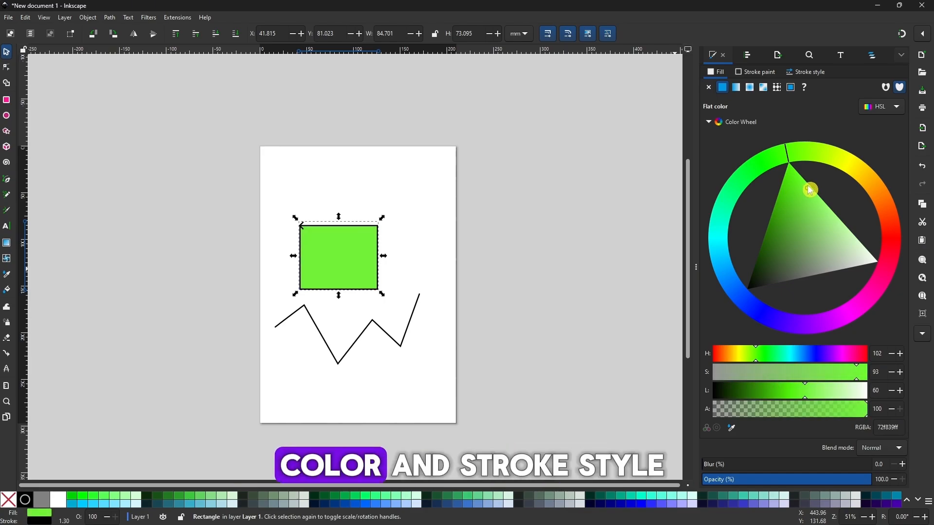